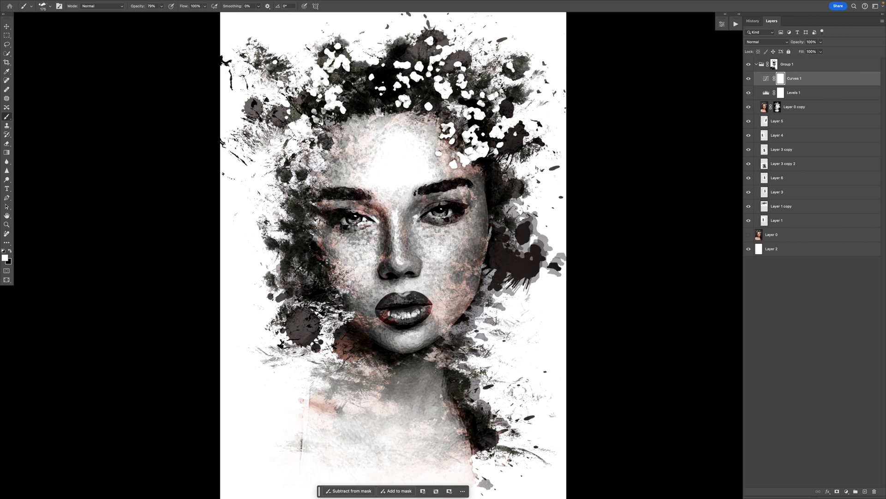
Step: Revert the 1.jpg portrait document to its original opening snapshot
click(756, 21)
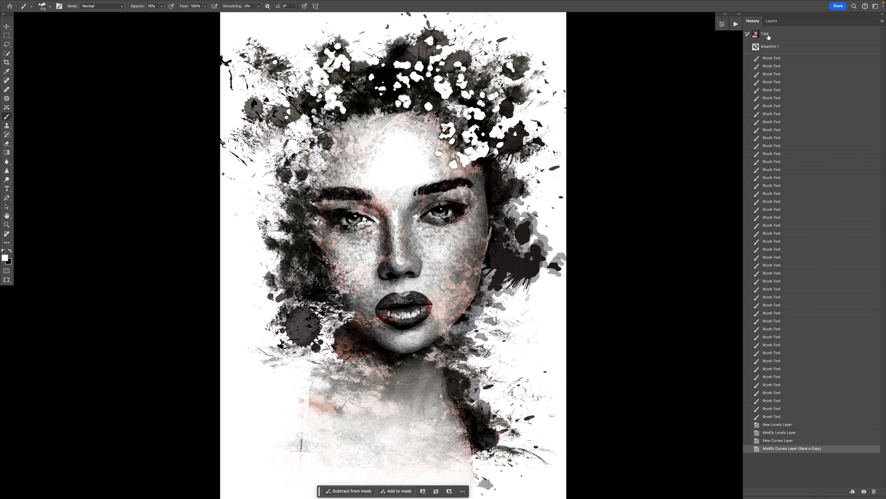
click(767, 34)
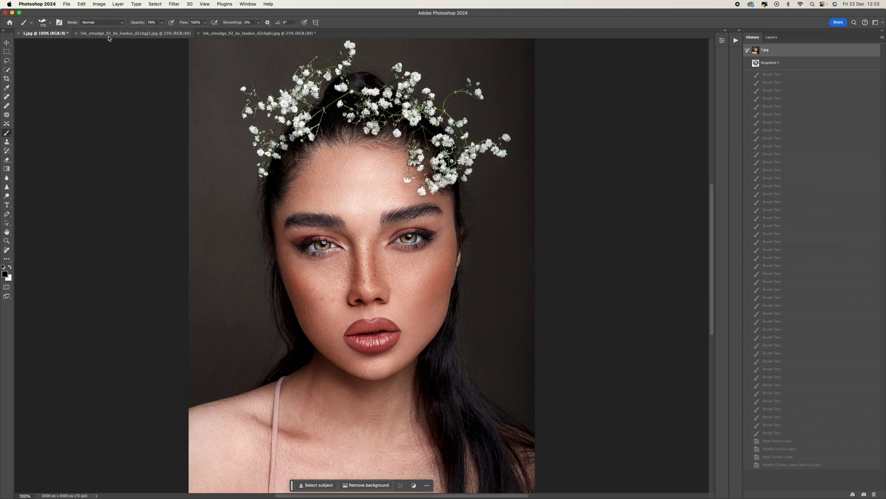
Step: View the two ink smudge images, centring each one in the canvas area
click(109, 37)
click(255, 35)
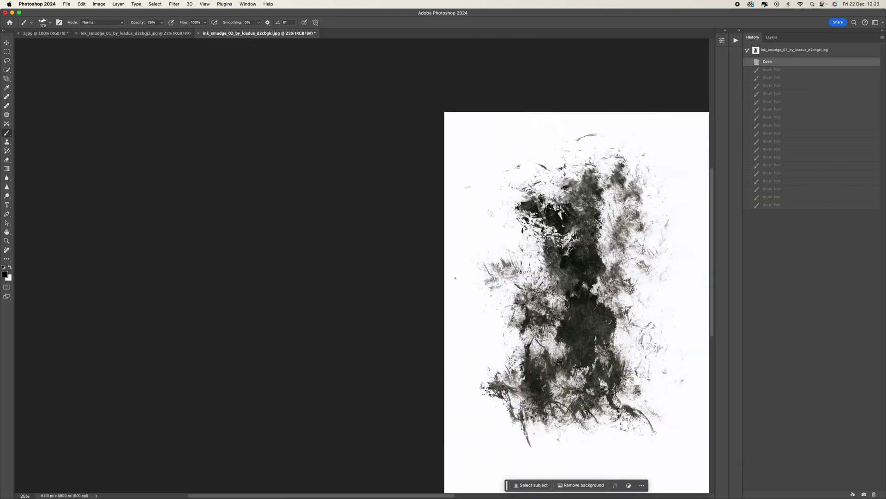
drag(586, 233, 305, 197)
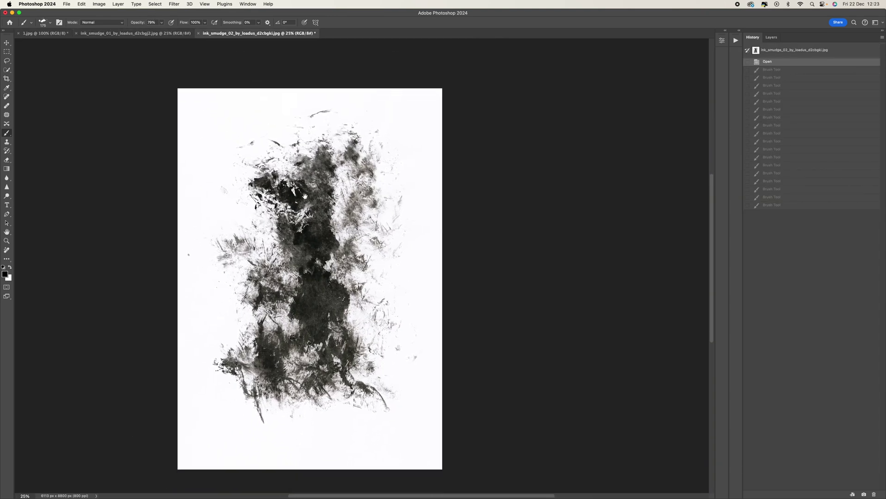
click(163, 34)
drag(623, 239, 372, 193)
Step: Browse the third violet_electric splatter brush set and select the Forme échantillonnée 24 brush
click(25, 24)
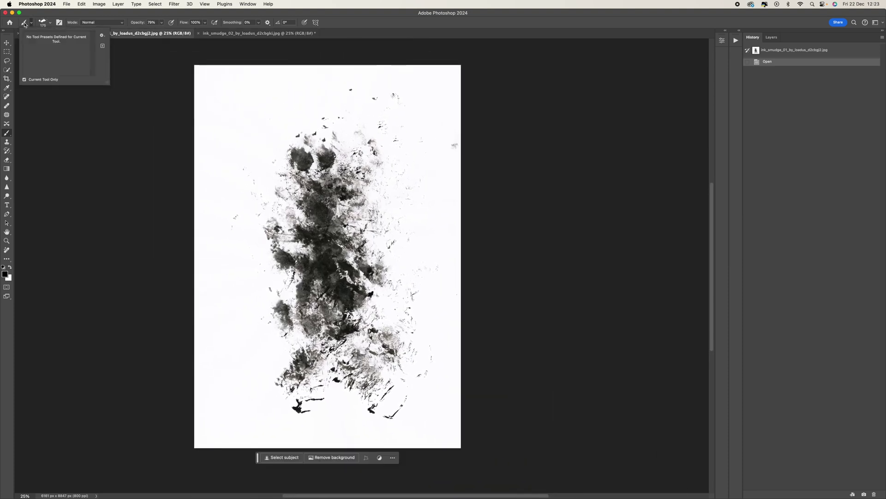
click(23, 24)
click(42, 22)
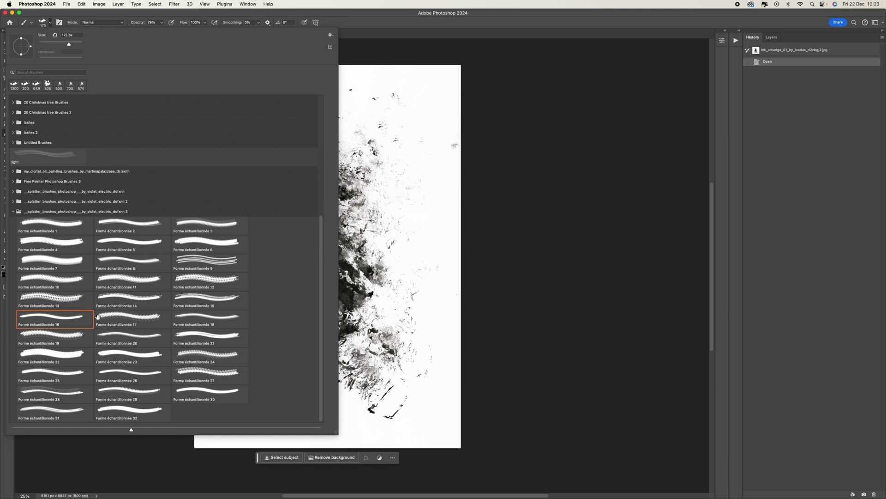
scroll(72, 309, up, 5)
scroll(72, 309, down, 5)
click(14, 212)
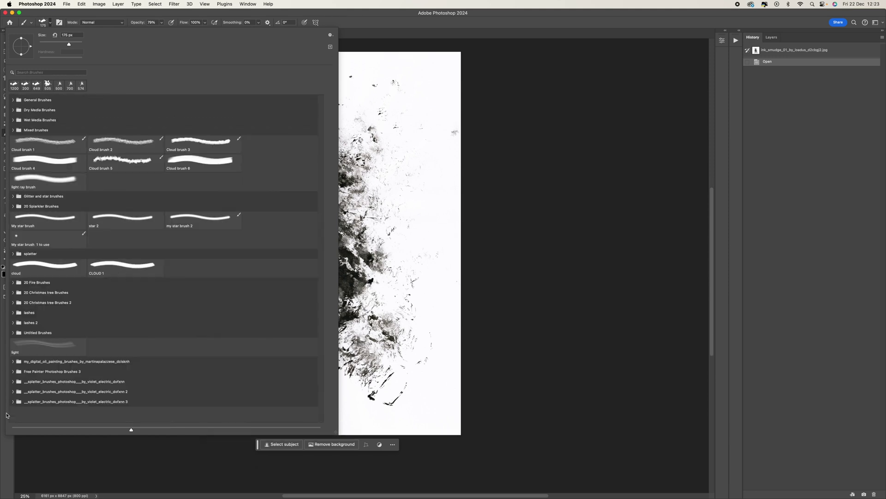
click(13, 401)
scroll(190, 363, down, 5)
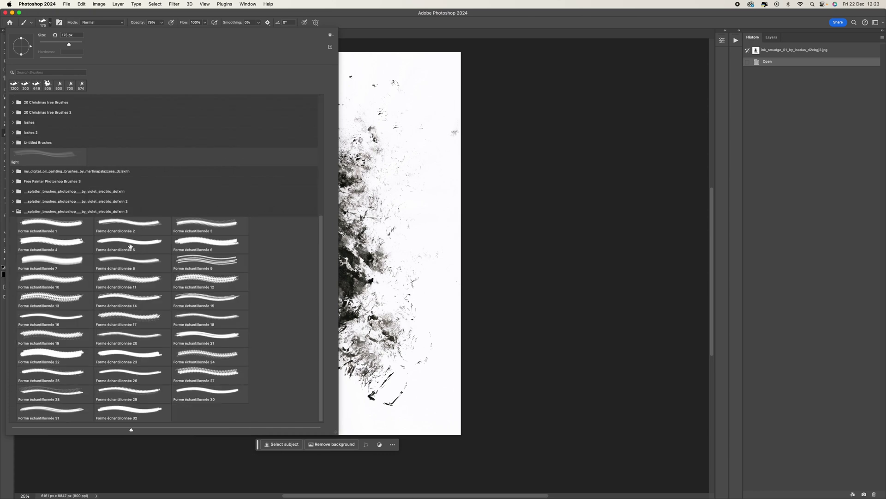
click(123, 354)
click(231, 297)
click(219, 352)
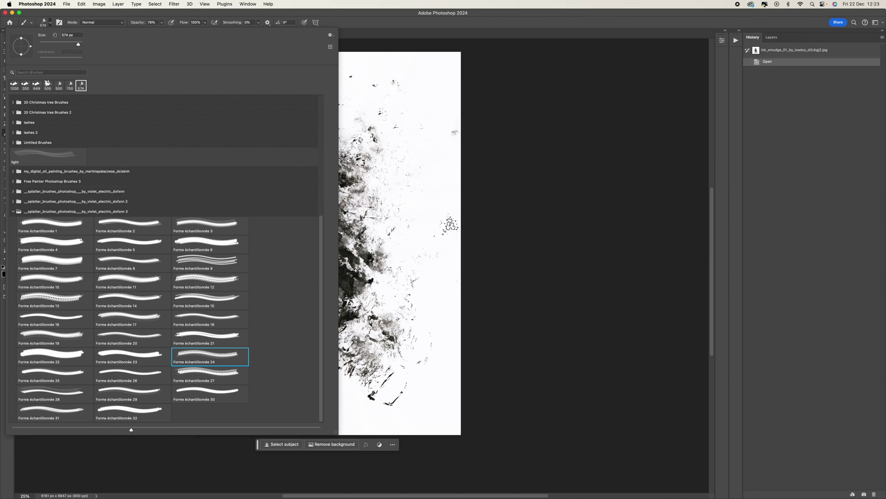
click(523, 16)
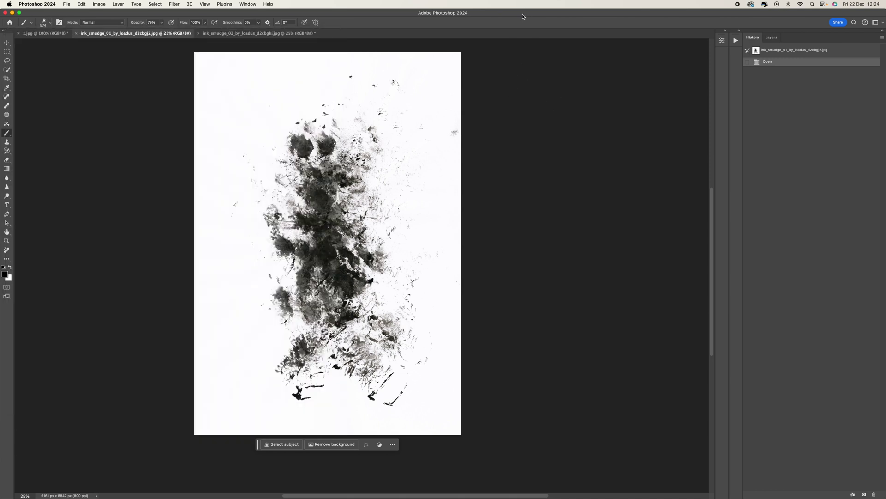
Step: Create a new A4 document, 210 x 297 mm portrait at 300 ppi with a white background
click(65, 3)
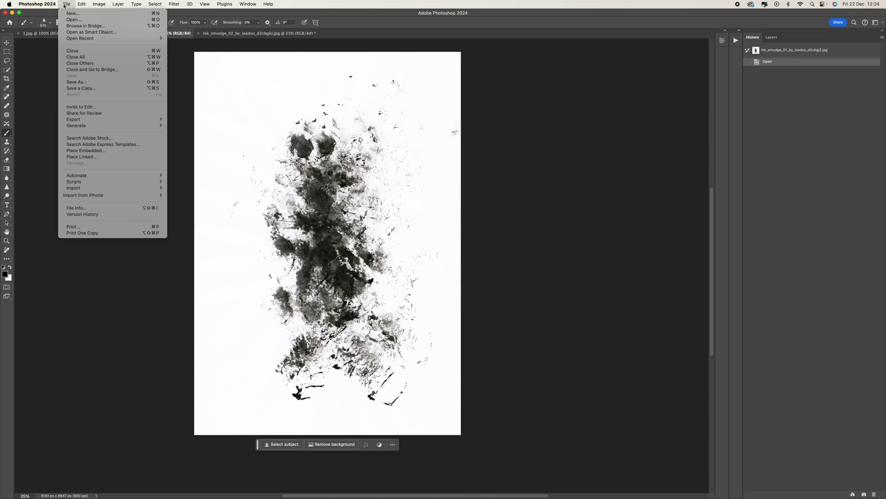
click(73, 13)
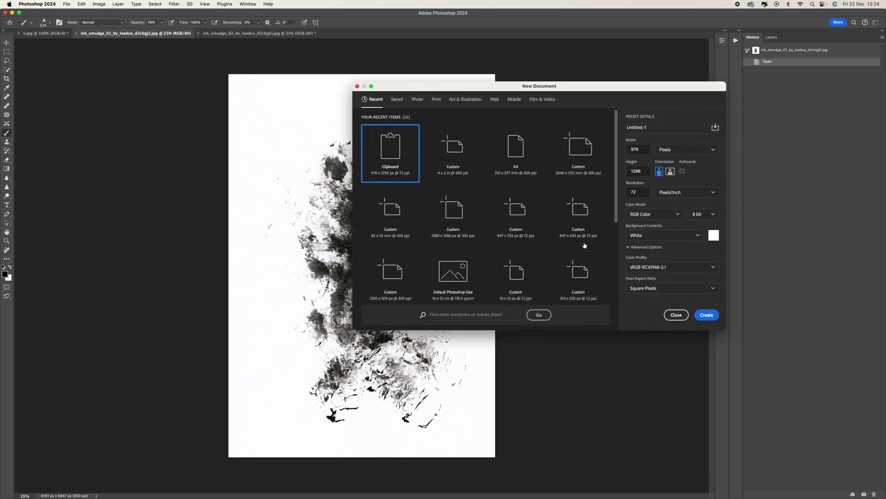
click(515, 148)
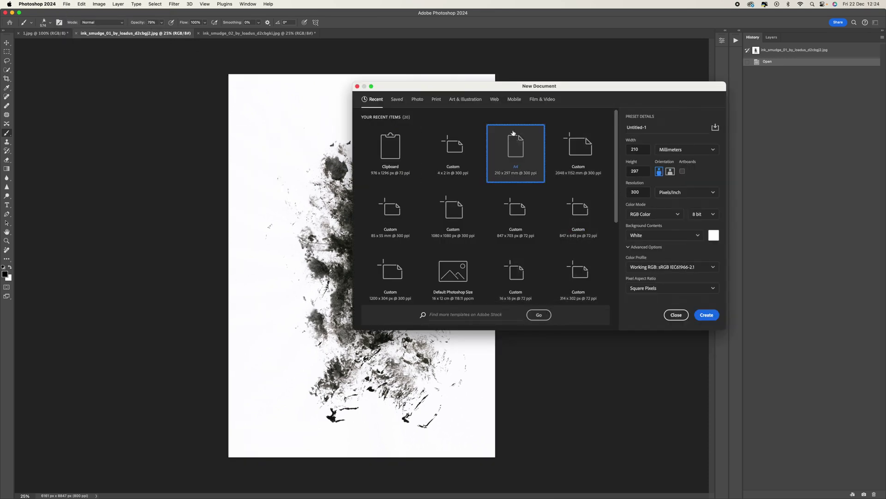
click(711, 317)
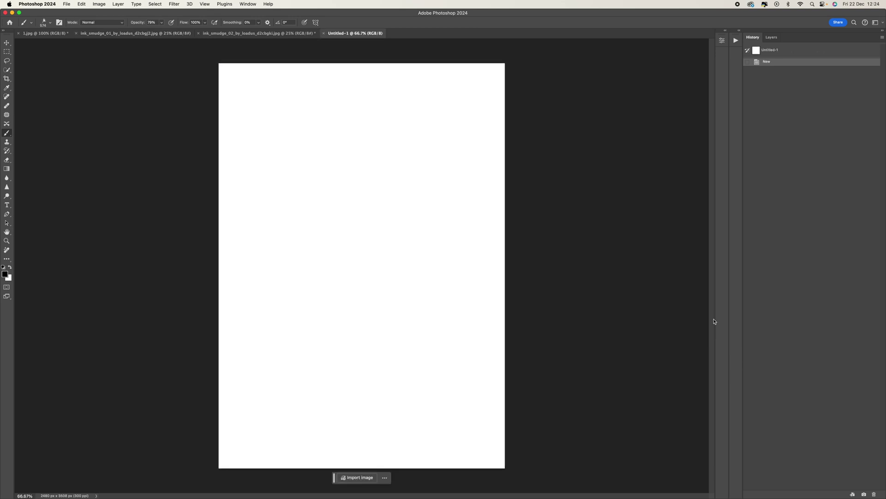
Step: Copy the portrait from 1.jpg into the new A4 document with the Move tool and centre it on the page
click(40, 34)
click(5, 41)
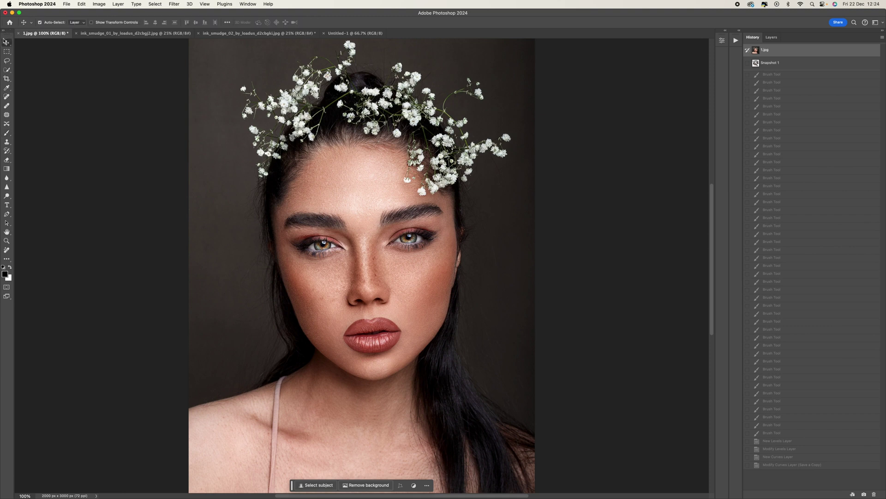
drag(387, 196, 375, 256)
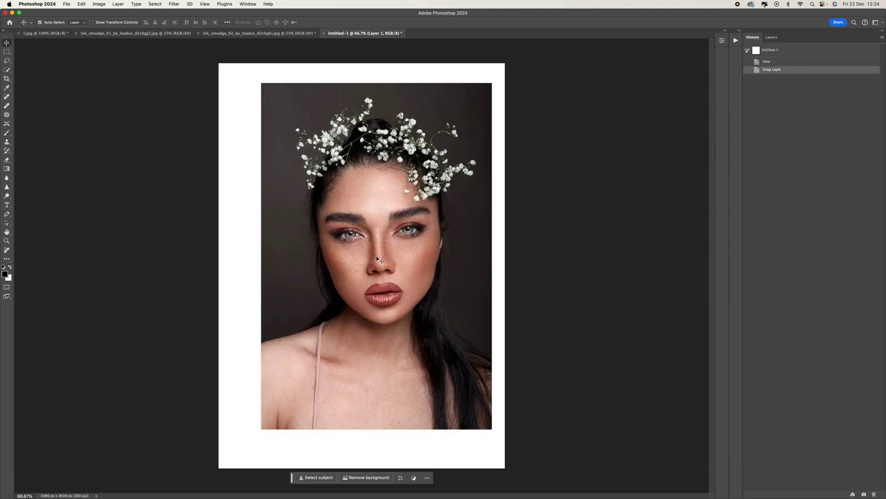
drag(412, 181, 398, 182)
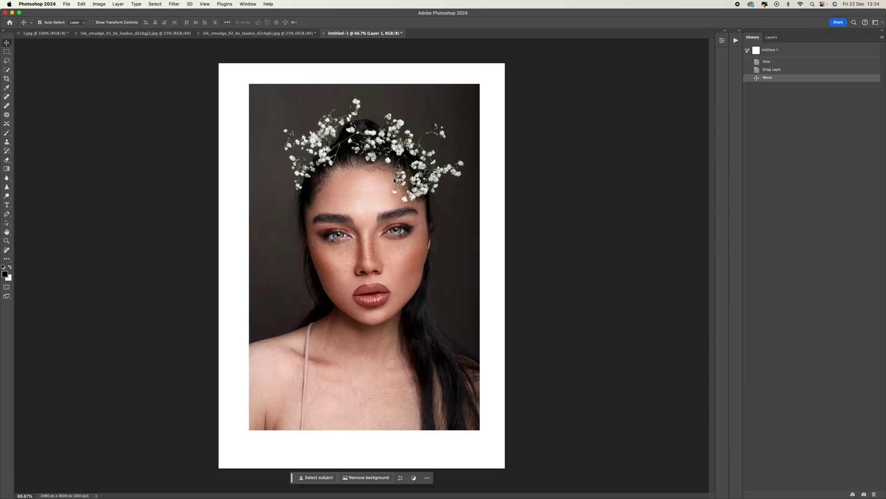
Step: Scale up and reposition the portrait with Free Transform to cover the whole page, and show the document's layers
key(super+t)
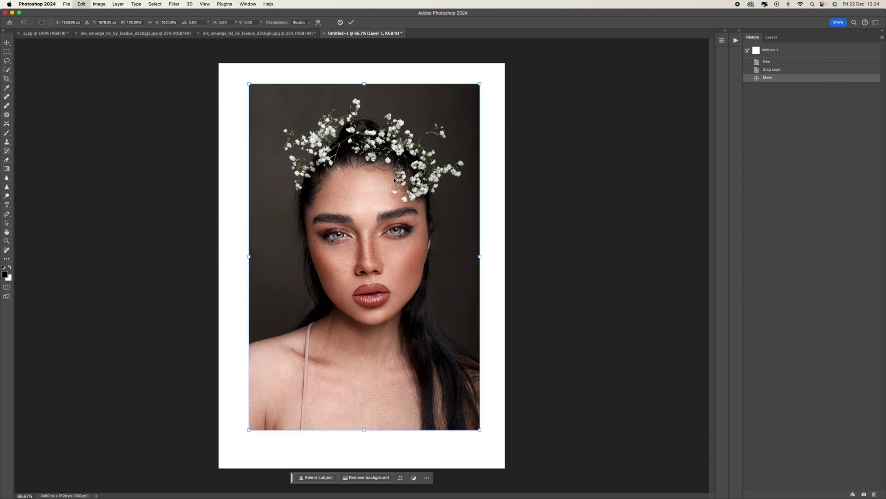
drag(250, 84, 235, 63)
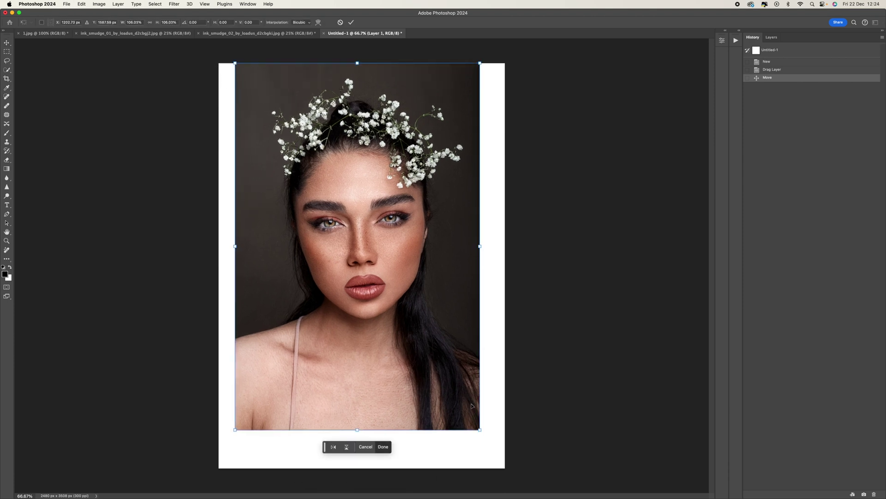
drag(478, 431, 508, 475)
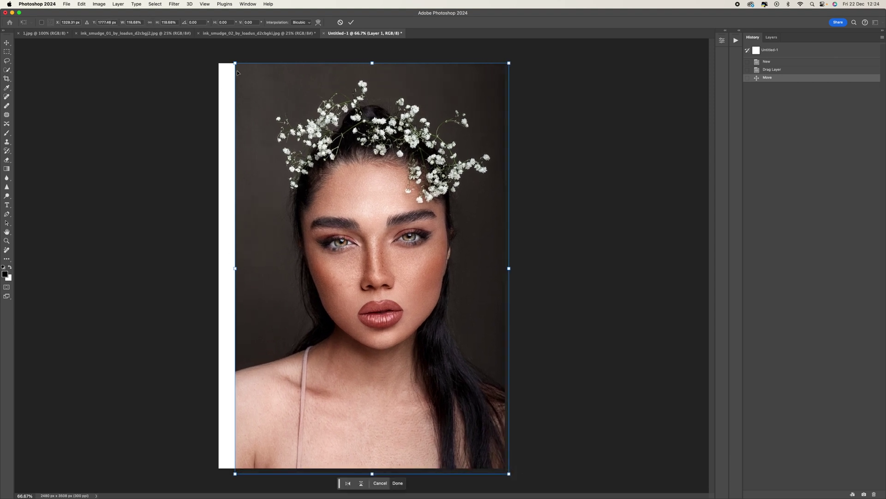
drag(235, 63, 208, 49)
drag(296, 143, 294, 162)
key(Return)
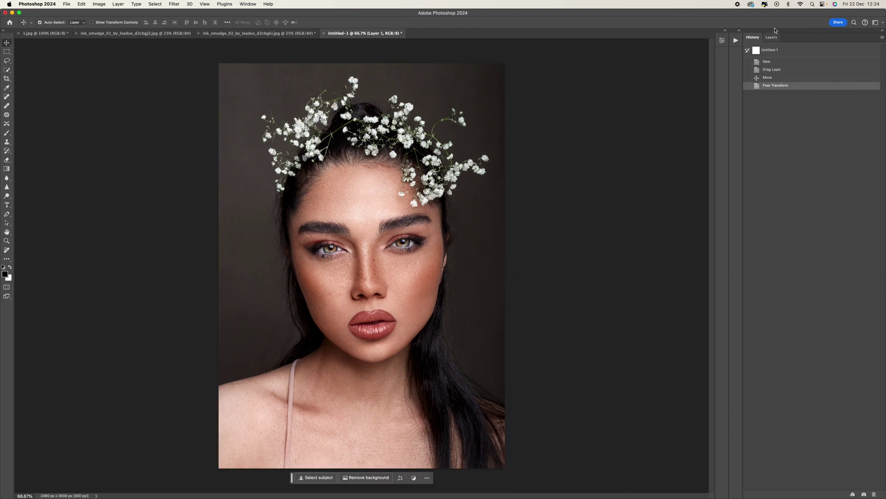
click(772, 37)
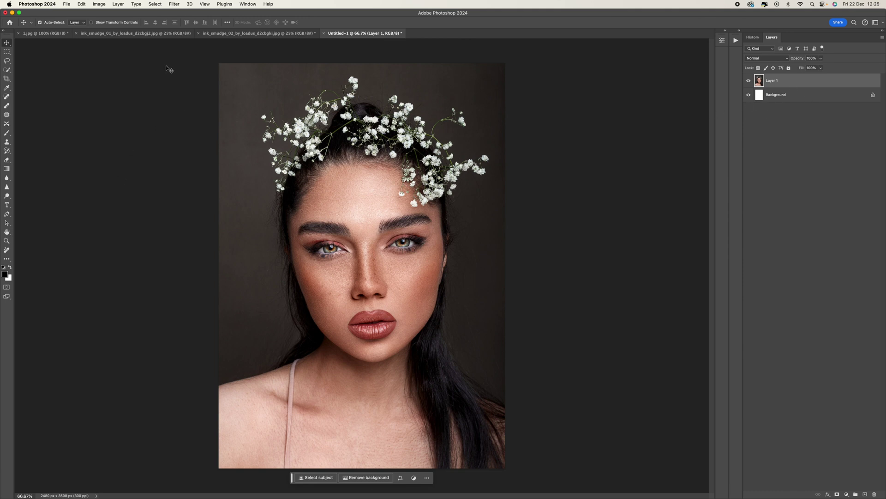
click(175, 4)
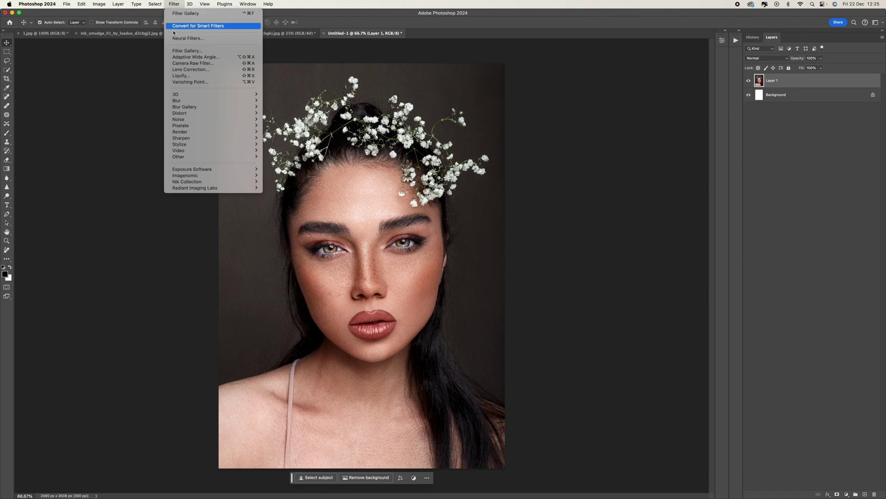
click(186, 52)
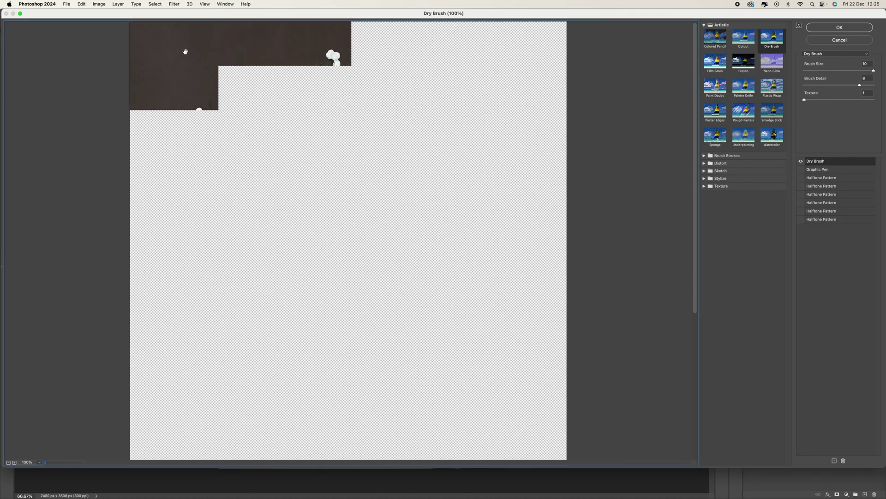
click(819, 40)
Step: Apply the Dry Brush filter to the portrait layer with brush size 10, brush detail 8 and texture 1
click(175, 4)
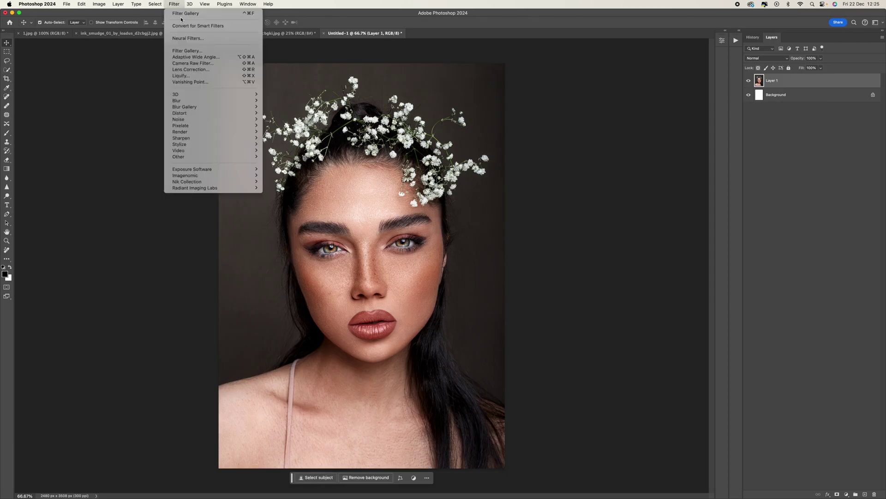
mouse_move(98, 5)
mouse_move(173, 6)
click(190, 51)
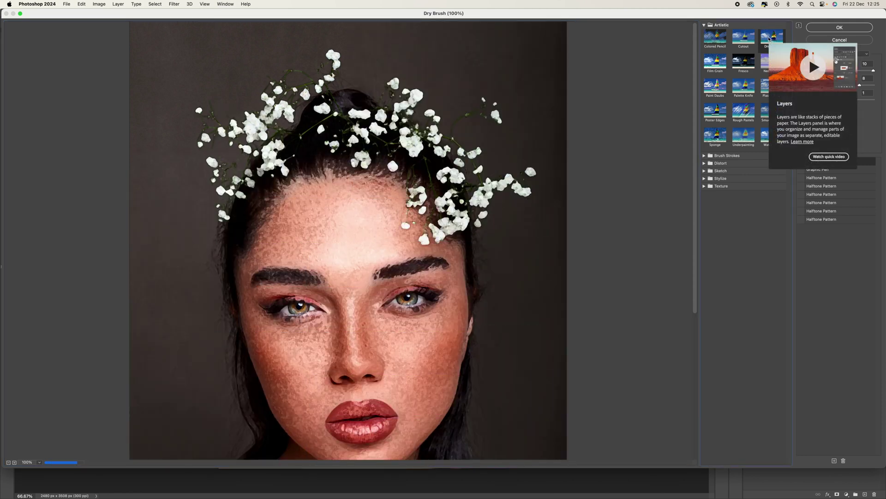
scroll(471, 196, down, 5)
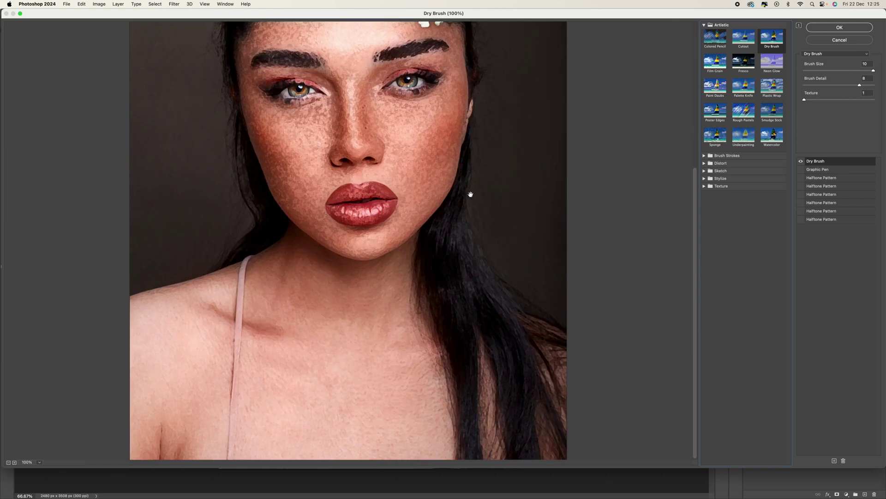
scroll(471, 195, up, 5)
scroll(471, 196, down, 3)
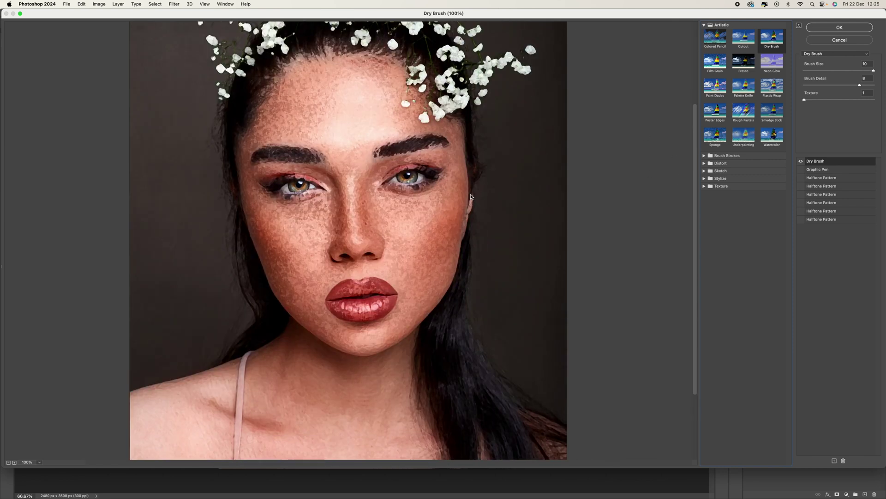
click(873, 71)
click(855, 29)
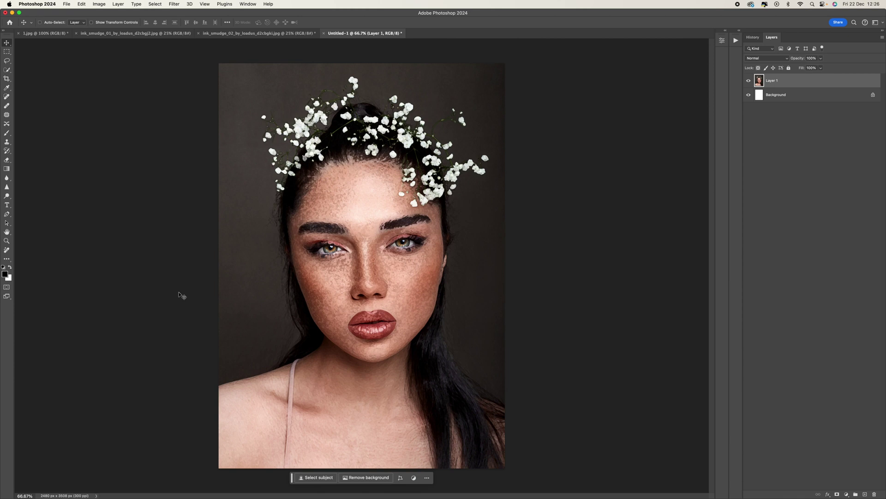
Step: Create a group with a layer mask above the portrait and paste a copy of the whole filtered portrait into that mask
key(super+a)
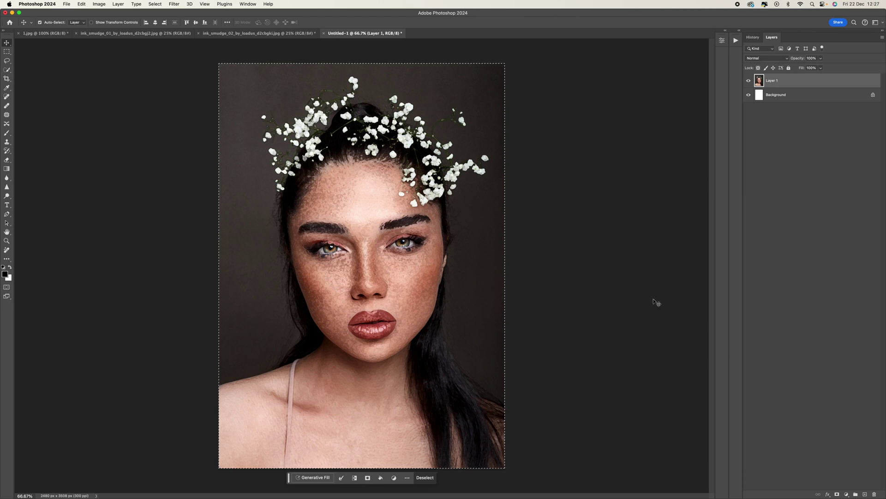
click(856, 494)
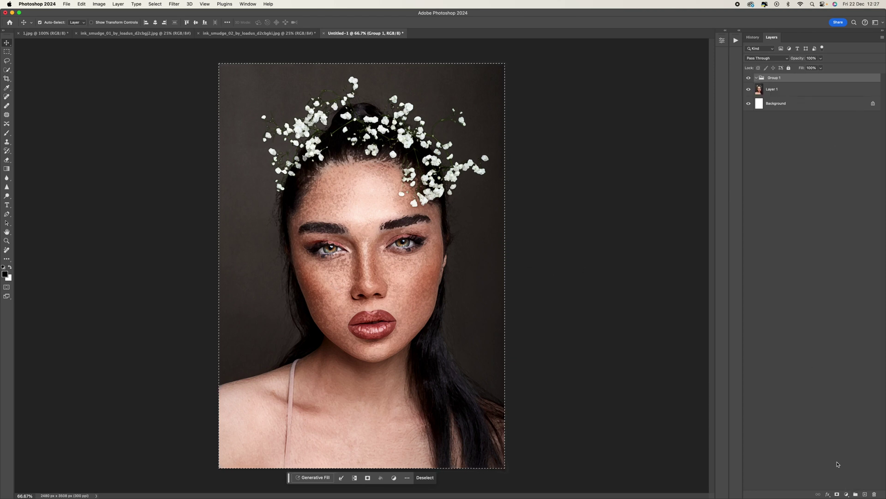
click(838, 494)
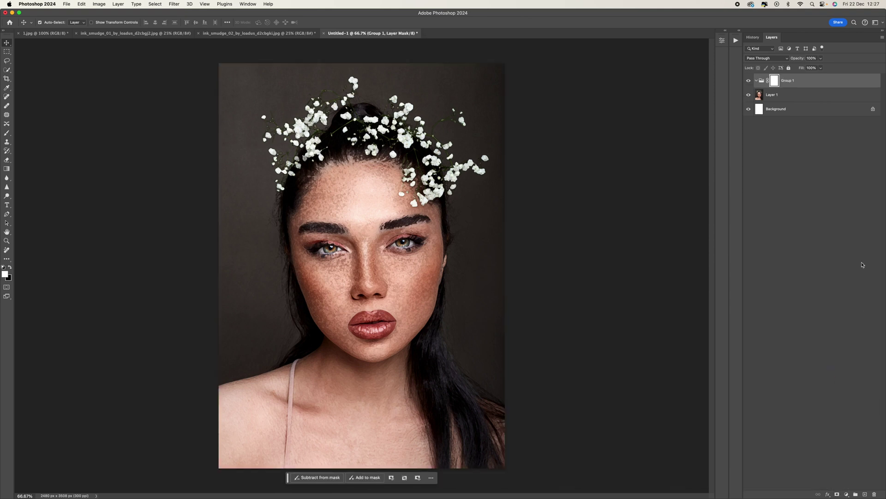
alt+click(774, 82)
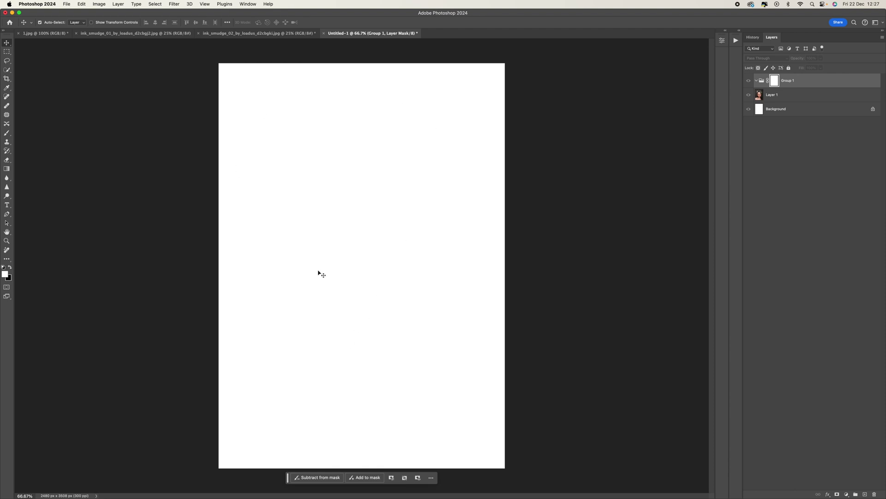
key(cmd+v)
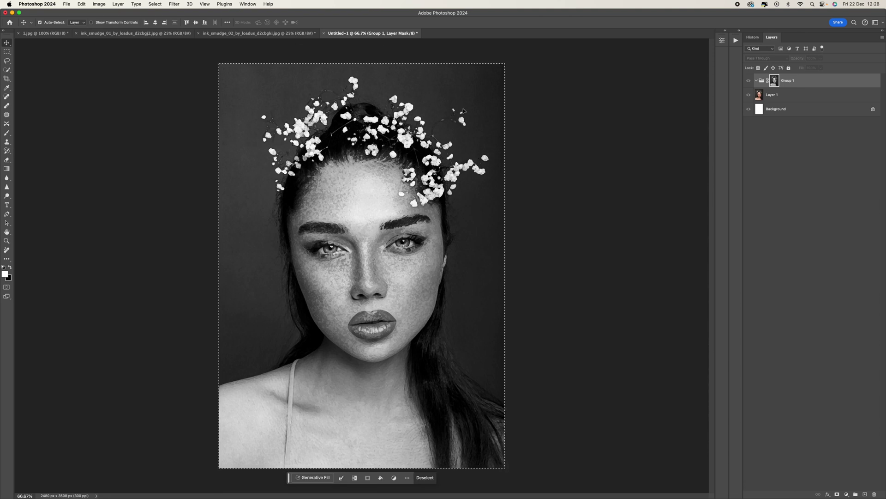
Step: Raise the contrast of the Group 1 layer mask with Curves, setting the black input to 58 and the white input to 234
click(99, 4)
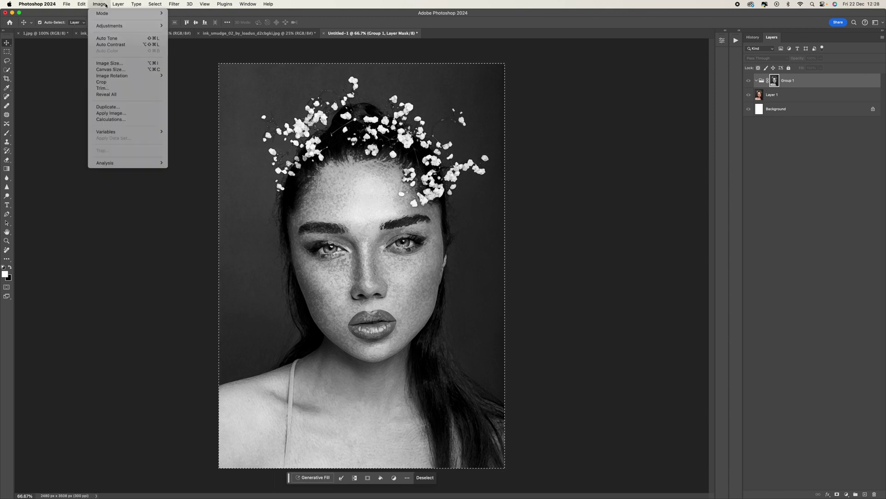
mouse_move(120, 26)
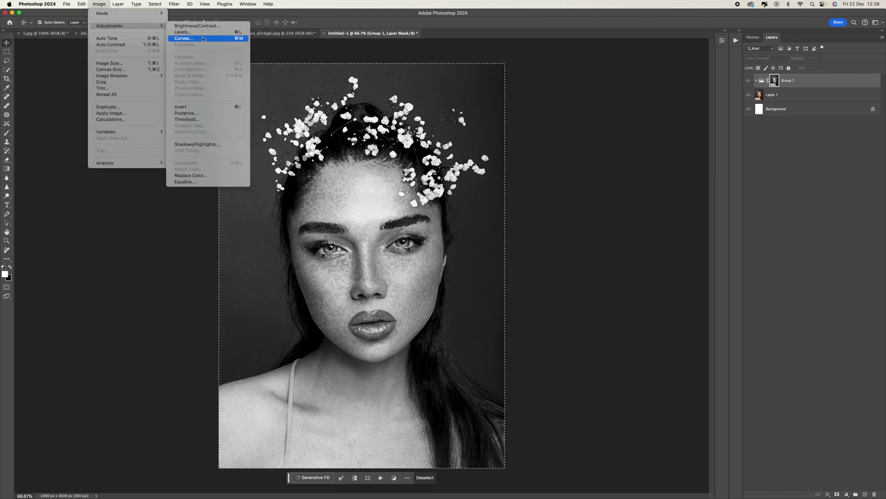
click(183, 39)
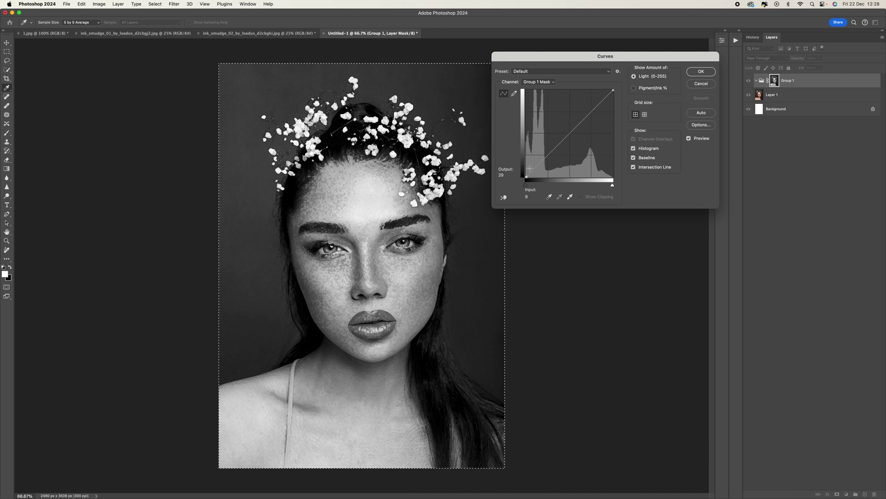
drag(527, 186, 545, 188)
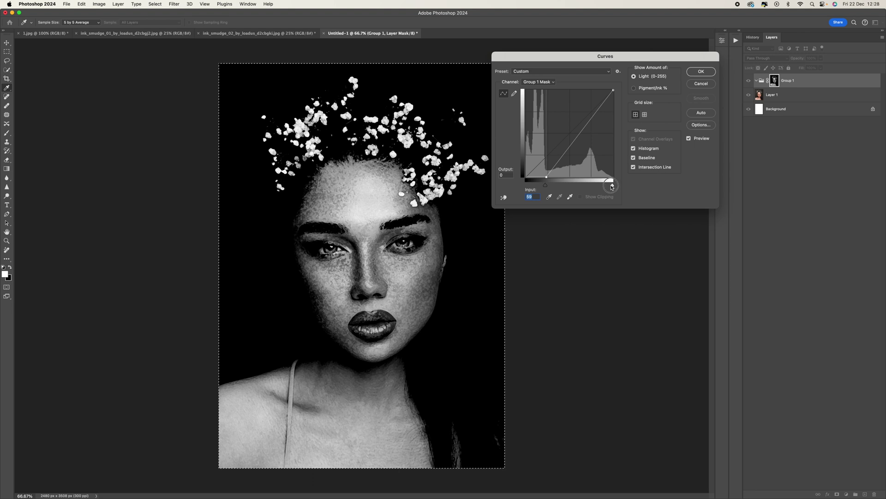
mouse_move(612, 186)
mouse_down()
mouse_move(596, 187)
mouse_move(606, 186)
mouse_up()
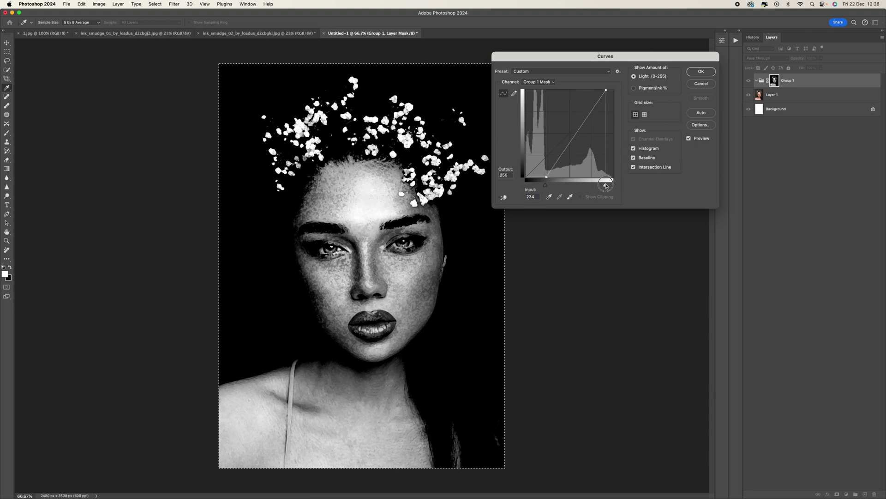
click(546, 185)
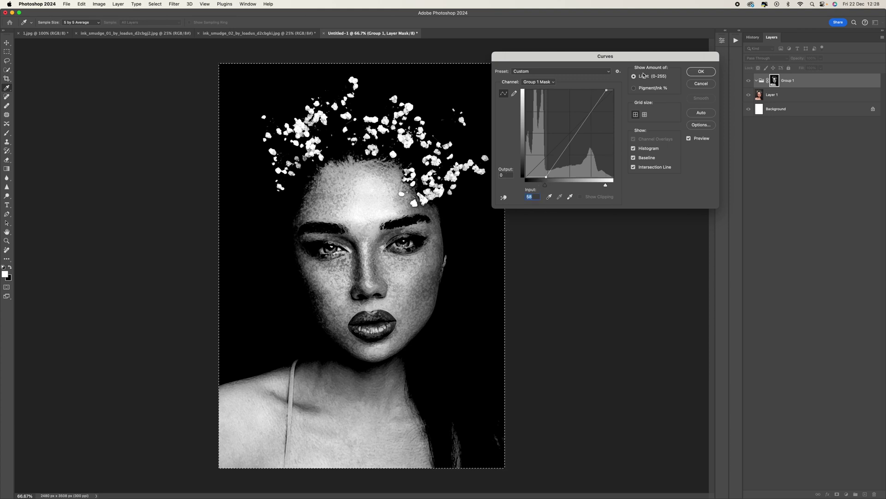
click(701, 71)
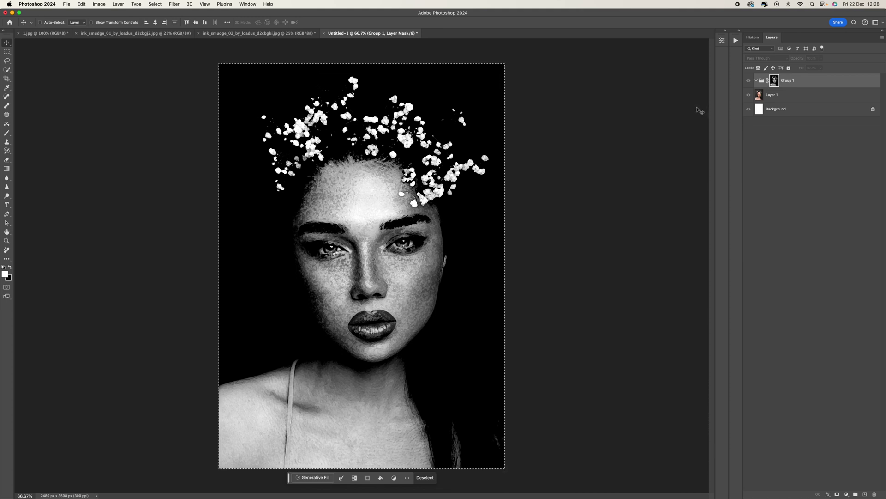
Step: Invert the group mask, switch back from the mask to Group 1 itself, and hide the portrait layer
key(super+i)
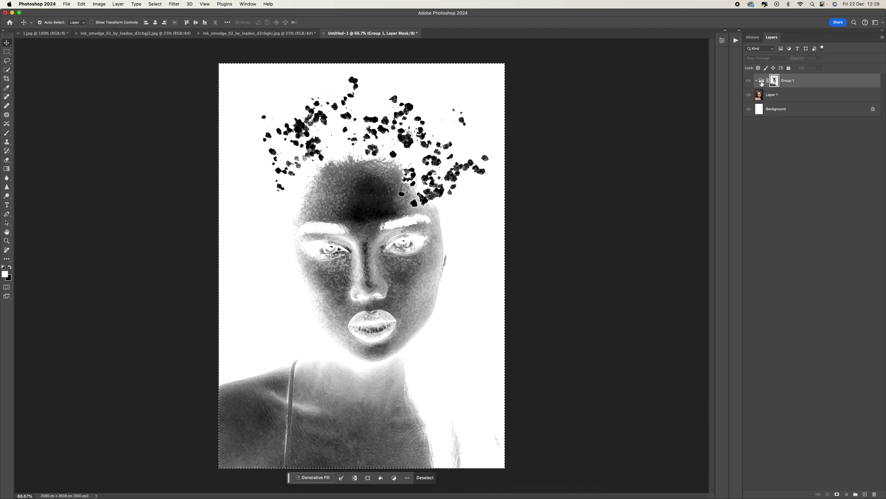
click(762, 82)
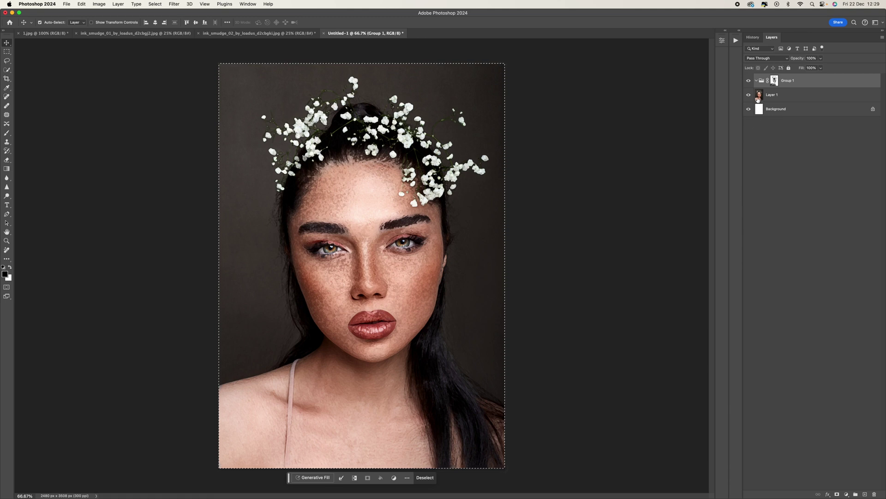
click(749, 96)
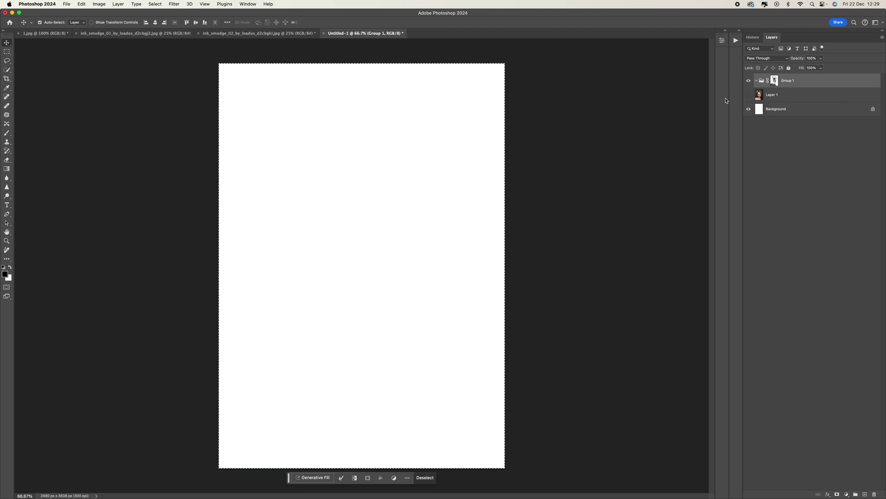
Step: Copy the first ink smudge texture, ink_smudge_01, from its document into Group 1 of Untitled-1
click(154, 34)
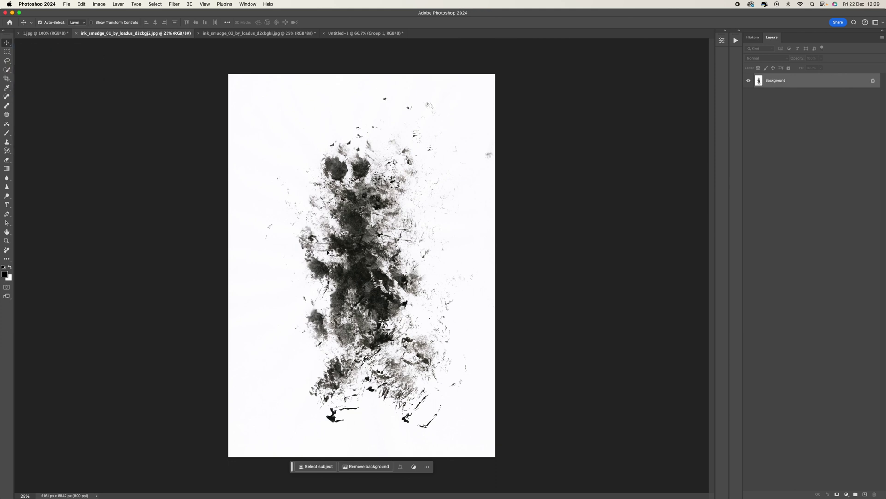
mouse_move(370, 285)
mouse_down()
mouse_move(351, 33)
mouse_move(366, 251)
mouse_up()
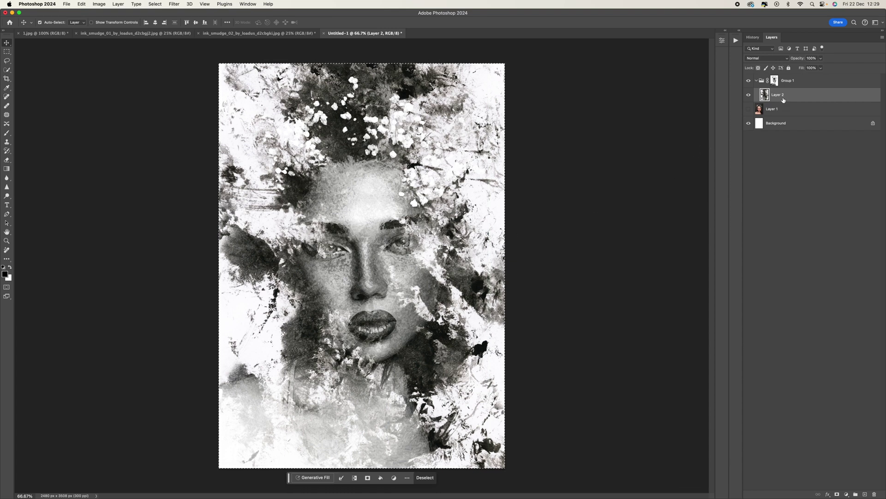
click(757, 81)
click(756, 81)
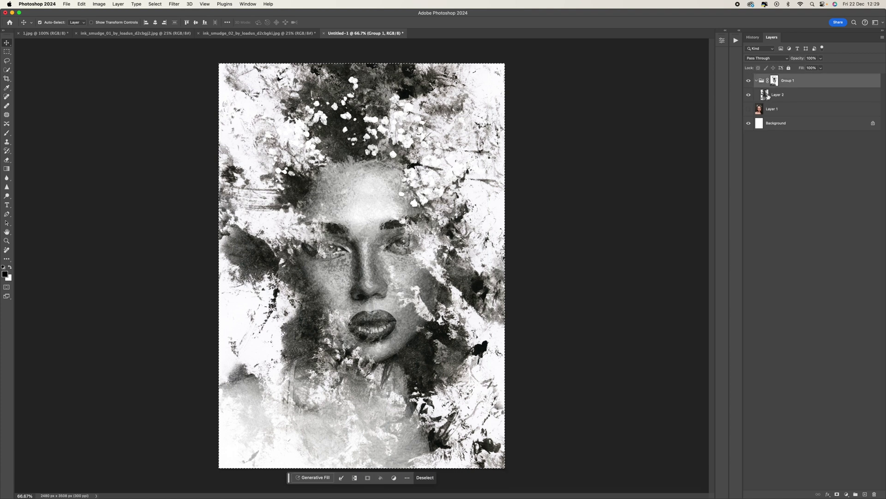
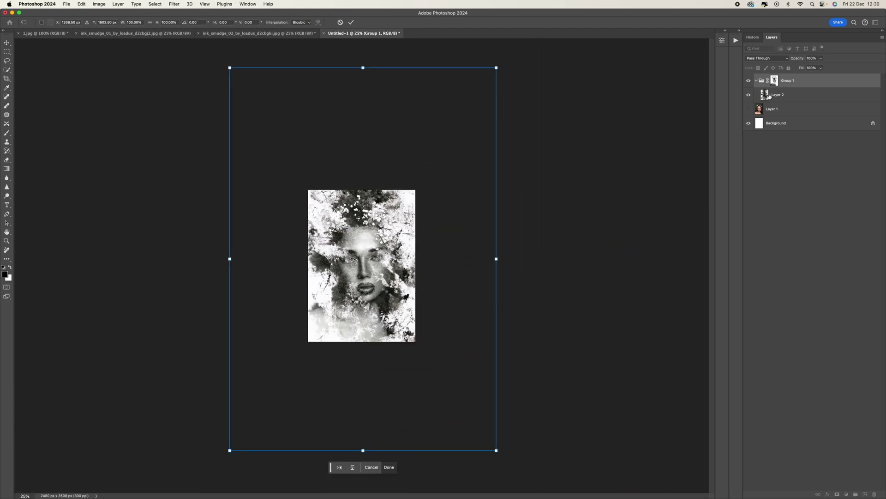
Step: Scale the ink_smudge_01 layer down to about 20% with Free Transform and place it over the portrait's left-hand eye
click(768, 96)
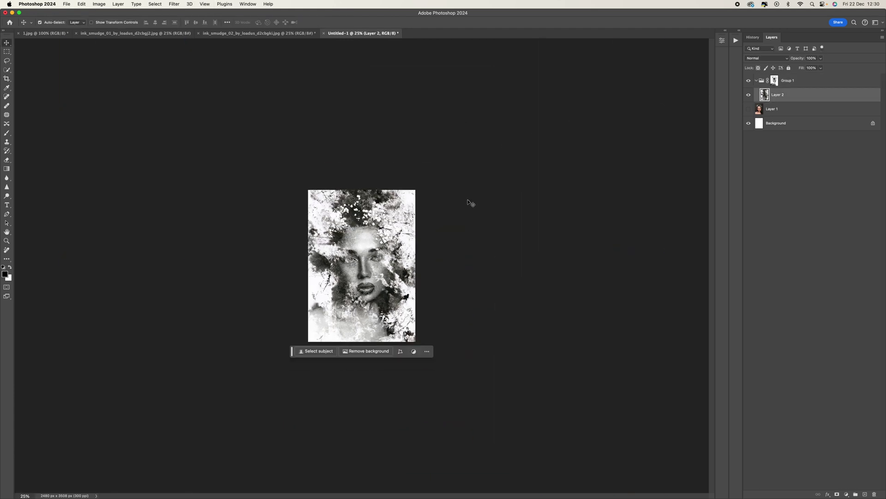
key(super+t)
drag(496, 68, 241, 290)
drag(251, 377, 332, 237)
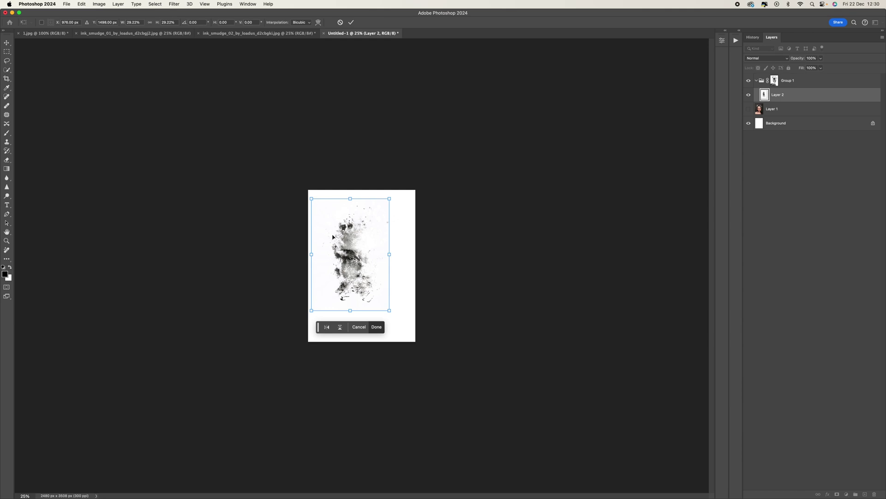
key(super+plus)
key(super+plus)
key(super+plus)
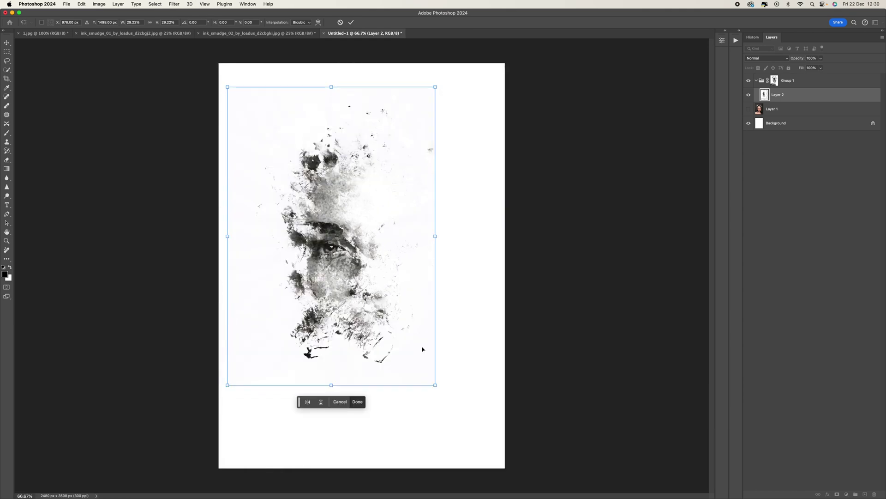
drag(435, 384, 348, 271)
mouse_move(309, 216)
mouse_down()
mouse_move(333, 288)
mouse_move(344, 276)
mouse_move(341, 256)
mouse_up()
mouse_move(384, 317)
mouse_down()
mouse_move(401, 341)
mouse_move(372, 309)
mouse_up()
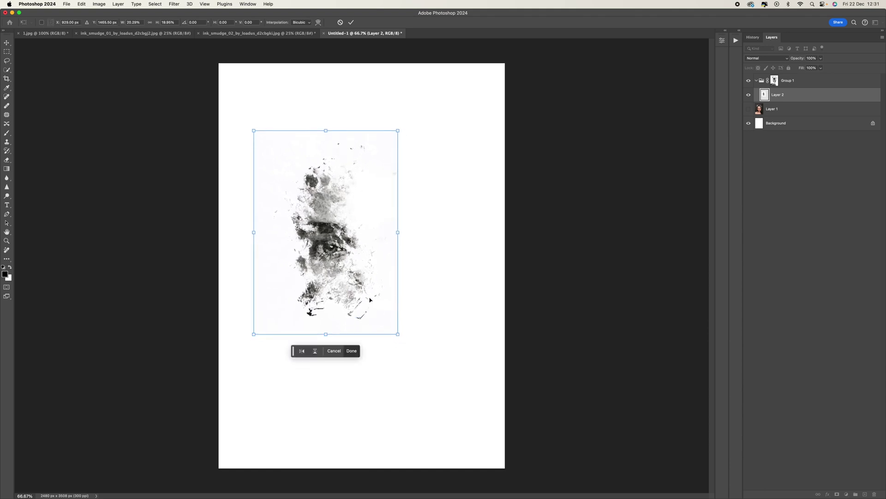
key(Return)
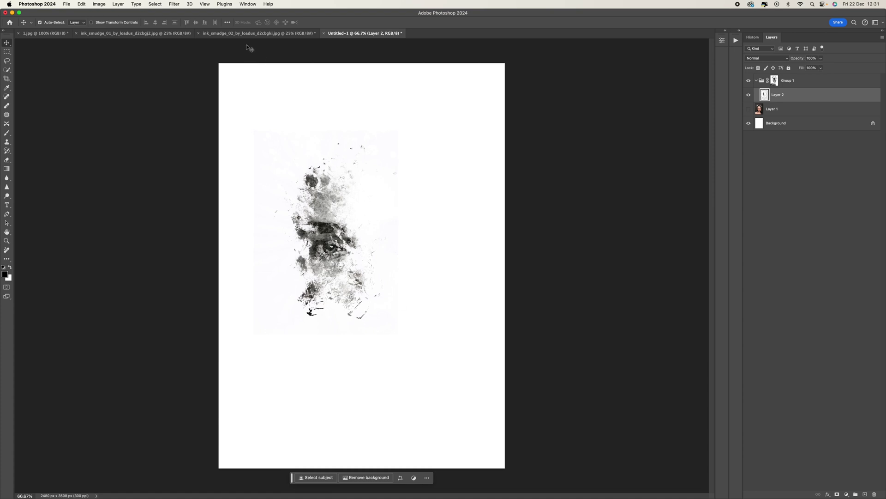
Step: Copy the second ink smudge texture, ink_smudge_02, from its document into Group 1 above the first smudge layer
click(235, 33)
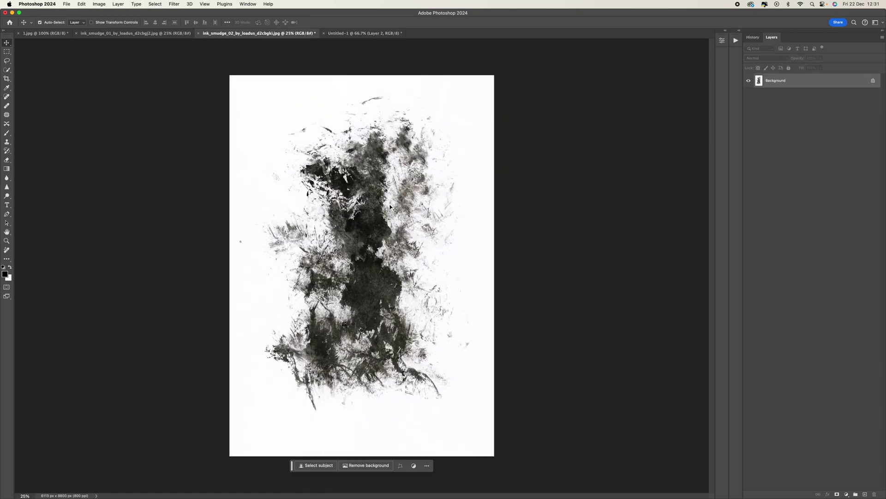
click(351, 33)
drag(405, 294, 406, 296)
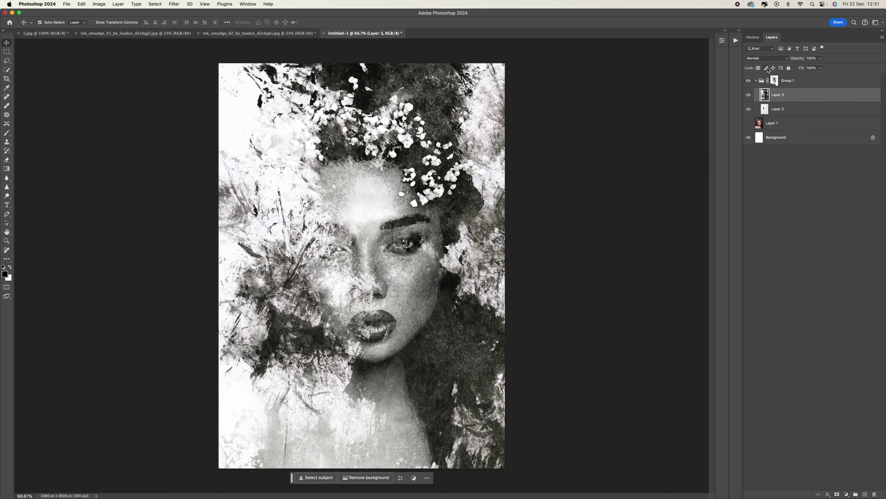
click(749, 96)
click(749, 96)
Step: Scale the ink_smudge_02 layer down to about 29% and position it over the portrait's right-hand eye and the flowers above
key(super+t)
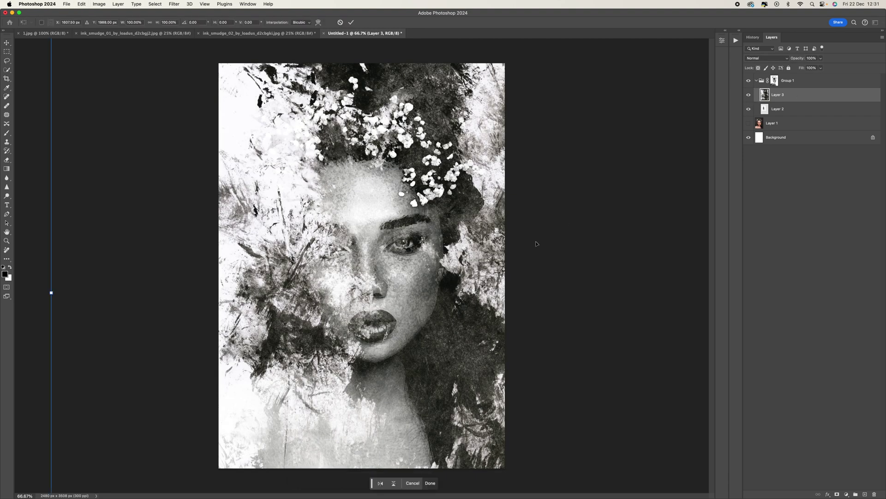
key(super+minus)
key(super+minus)
key(super+minus)
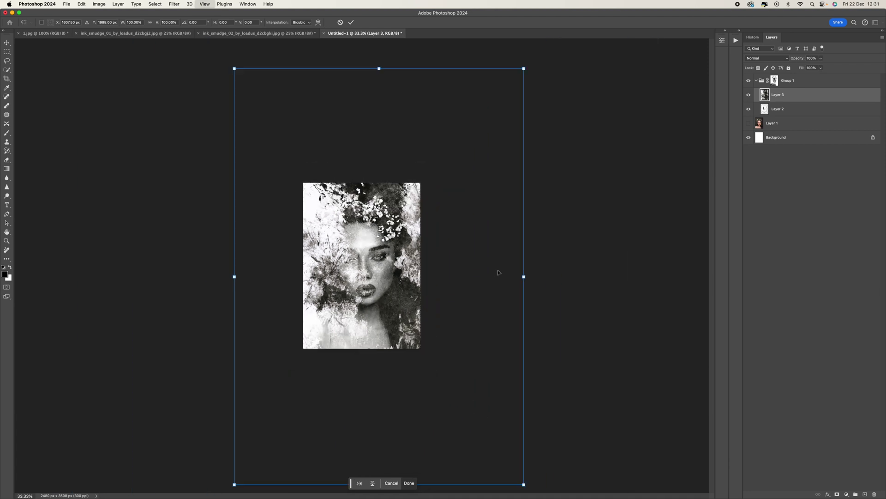
drag(510, 84, 422, 194)
key(super+equal)
key(super+equal)
key(super+equal)
key(super+equal)
mouse_move(467, 233)
mouse_down()
mouse_move(471, 191)
mouse_move(461, 203)
mouse_move(467, 218)
mouse_up()
scroll(464, 198, up, 3)
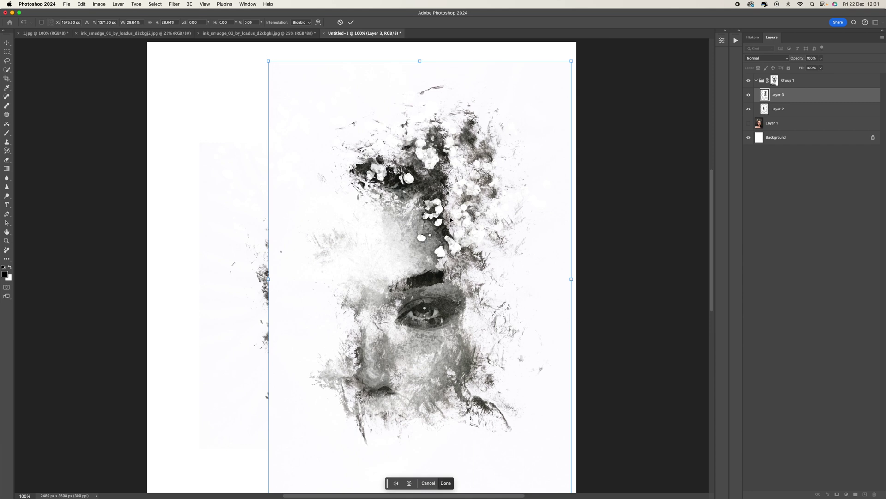
key(Return)
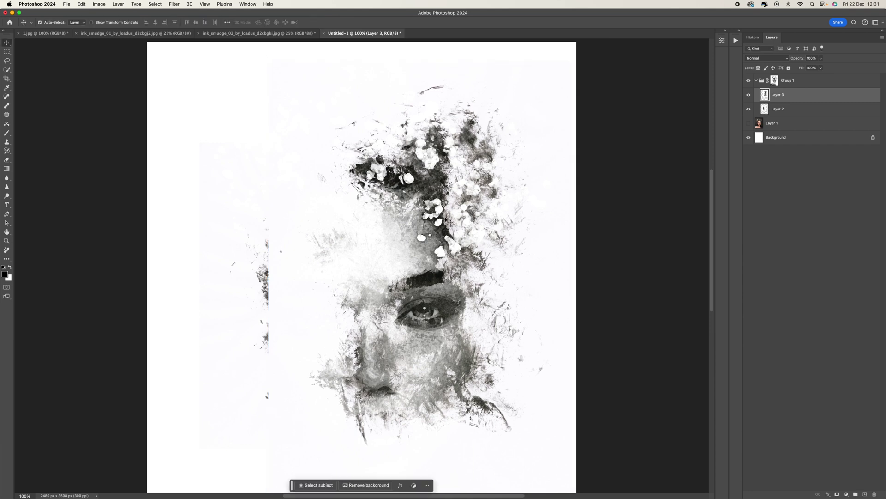
Step: Set the blend mode of both ink smudge layers, Layer 2 and Layer 3, to Multiply
click(774, 109)
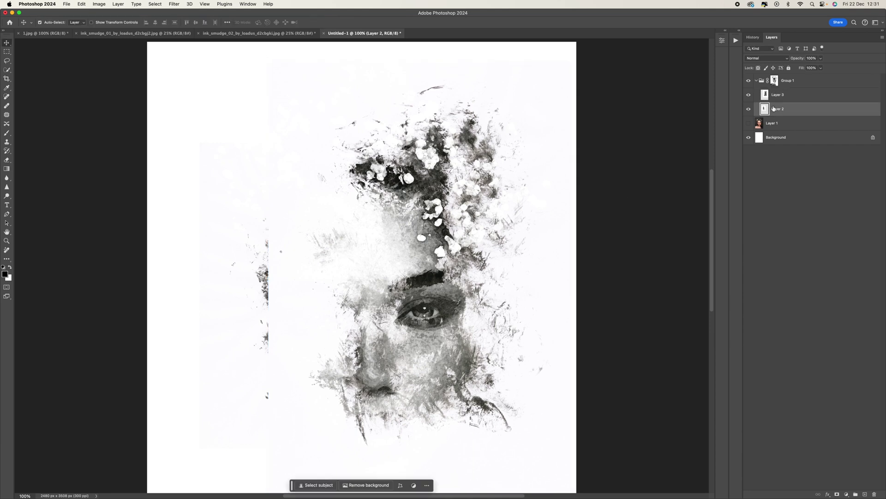
click(772, 59)
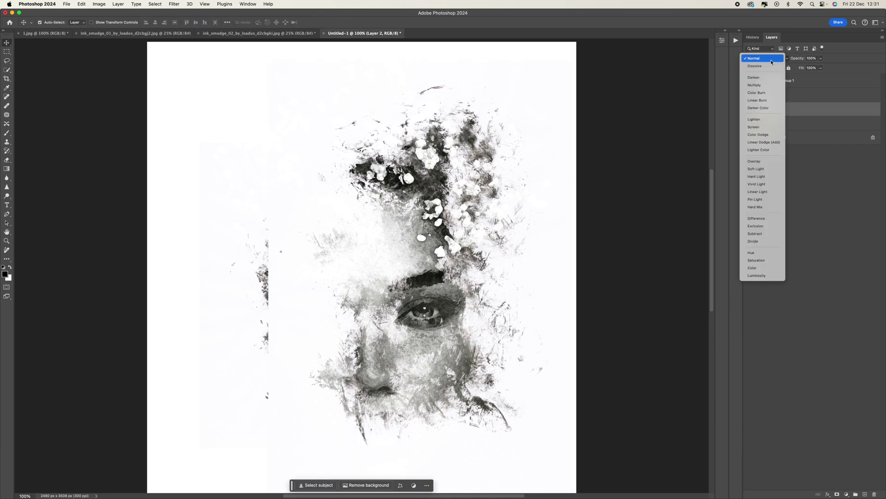
click(768, 85)
click(784, 97)
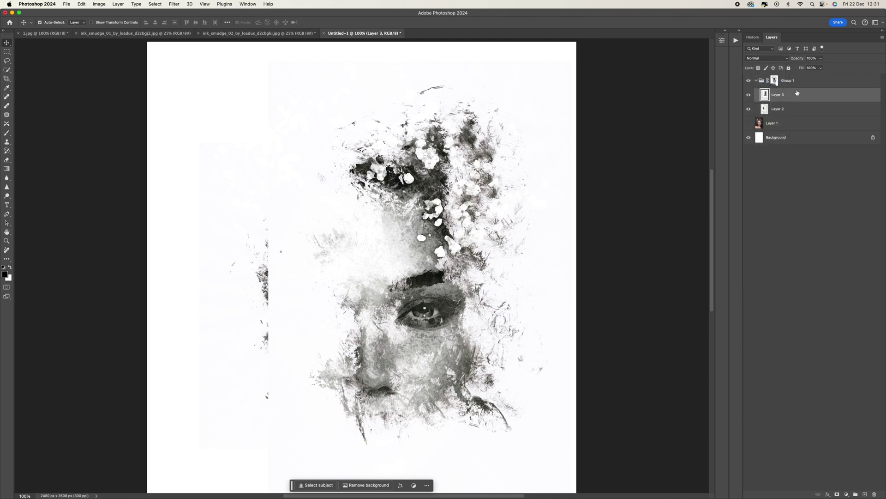
click(779, 60)
click(771, 85)
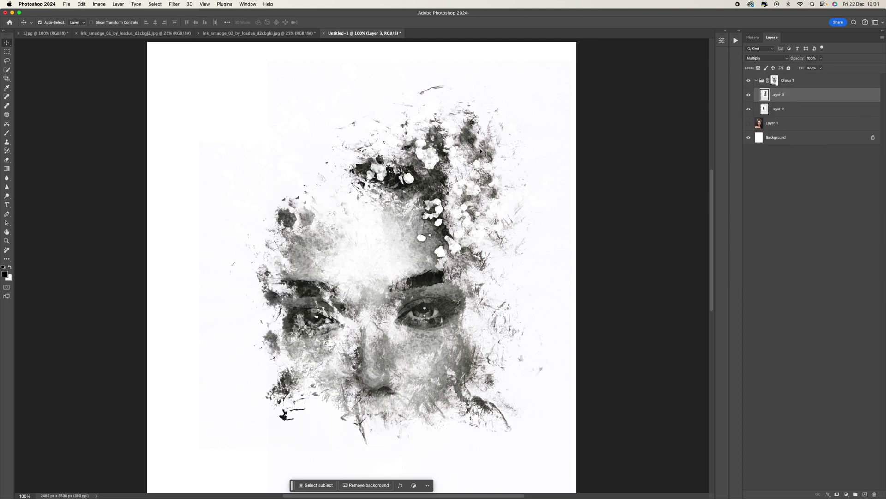
Step: Duplicate the ink smudge on Layer 3 and move the copy up and left over the forehead and hair
scroll(403, 296, down, 5)
scroll(438, 240, up, 2)
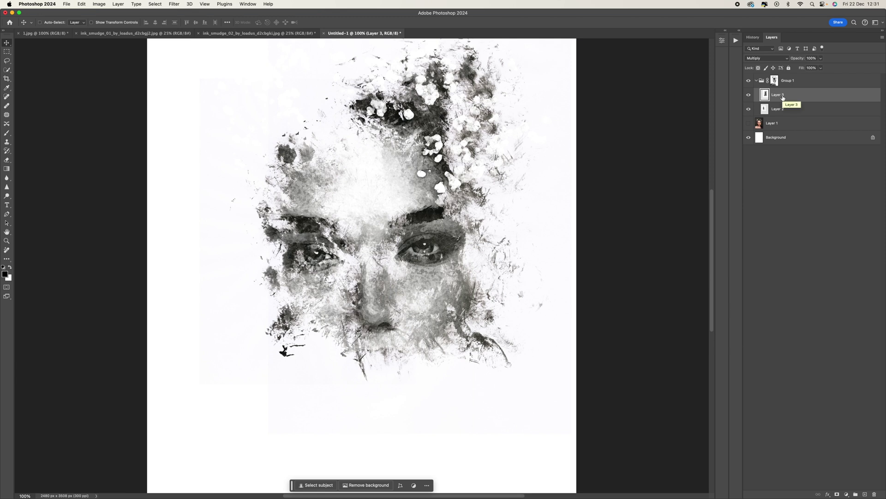
key(super+j)
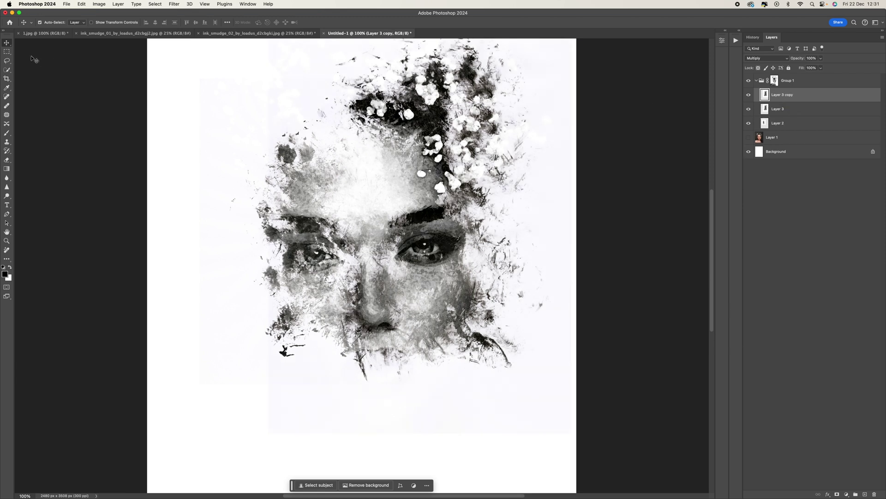
mouse_move(392, 153)
mouse_down()
mouse_move(311, 151)
mouse_move(294, 190)
mouse_move(327, 178)
mouse_move(302, 156)
mouse_up()
key(super+minus)
drag(344, 189, 334, 171)
Step: Rotate the copied smudge about 23°, scale it down slightly, and fit it over the flowers and hair at the upper left
key(super+t)
drag(455, 199, 432, 247)
drag(378, 189, 370, 117)
drag(414, 160, 442, 160)
drag(351, 163, 343, 174)
drag(162, 230, 185, 217)
drag(392, 124, 395, 148)
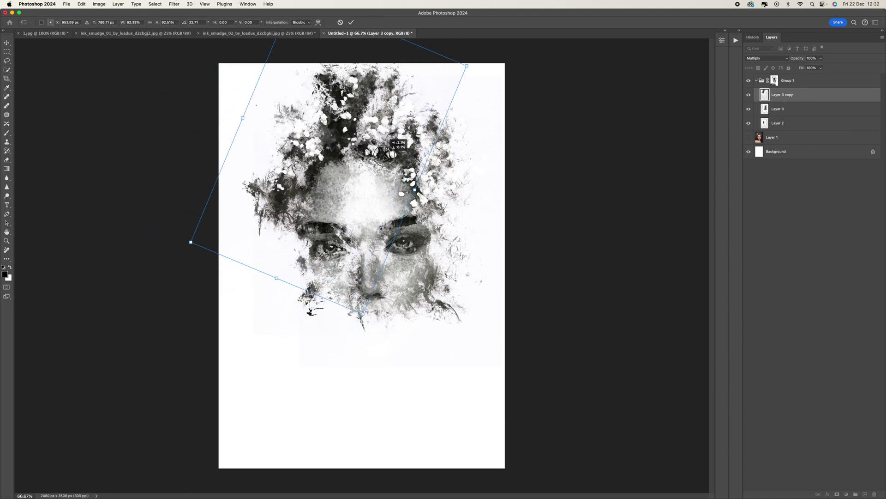
key(Return)
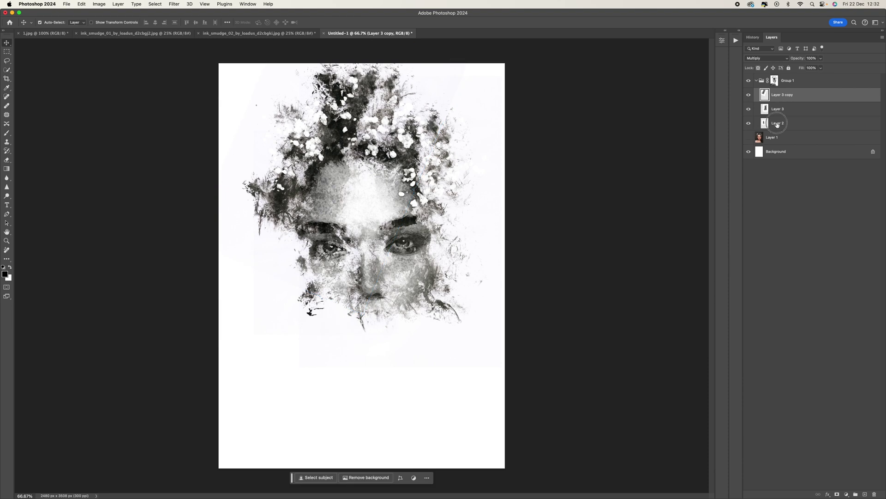
Step: Duplicate the Layer 2 ink smudge and move the copy down over the nose, mouth and chin
click(778, 123)
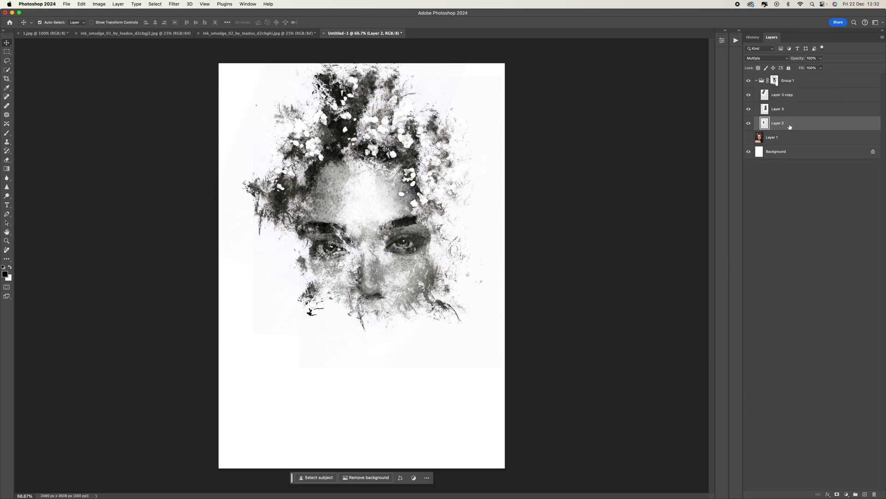
key(super+j)
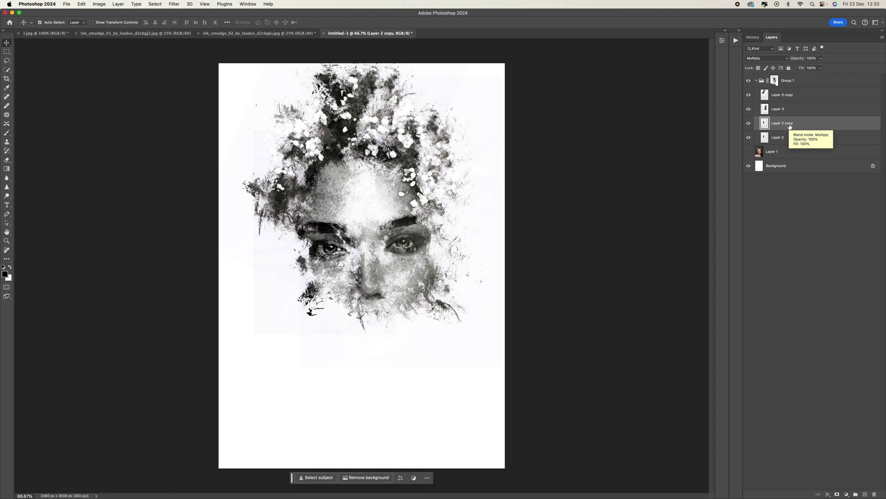
key(super+t)
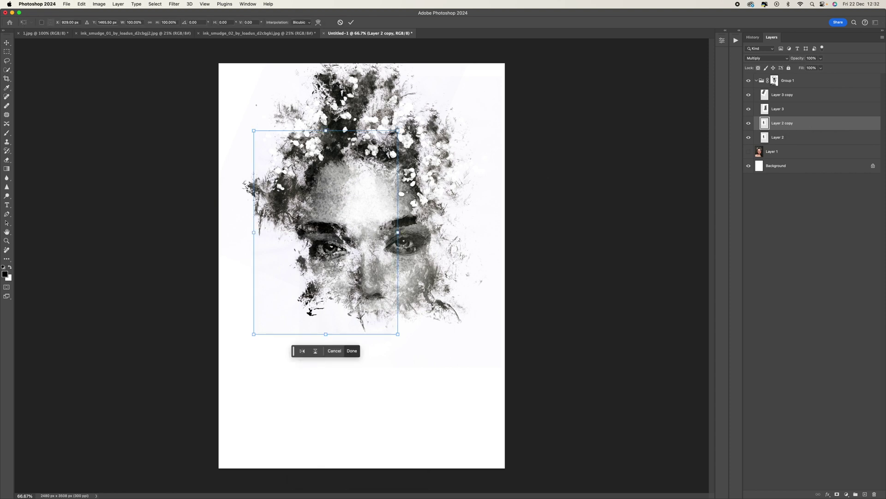
drag(352, 194, 373, 282)
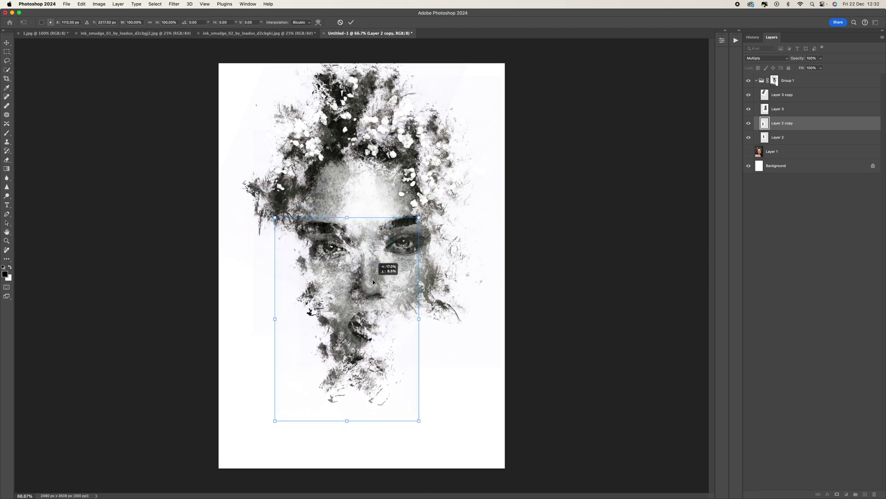
key(Return)
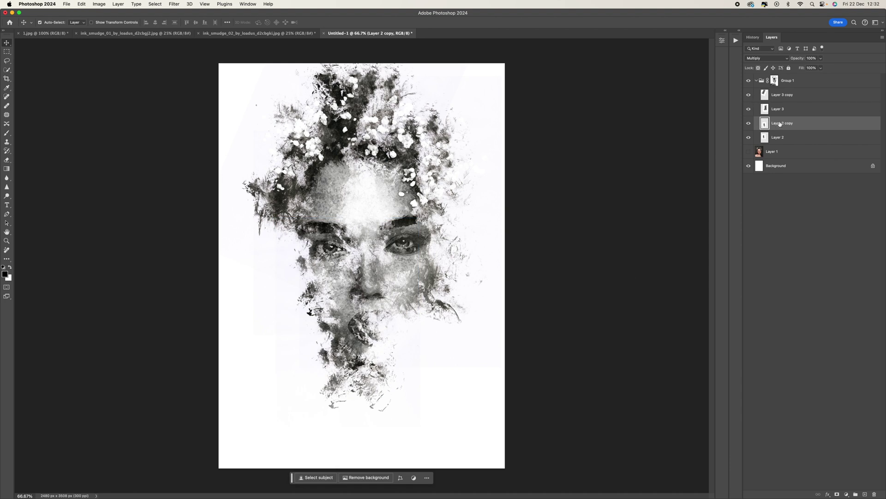
Step: Duplicate the Layer 2 copy smudge, place the new copy over the lips and chin, and shift Layer 3 slightly right
key(super+j)
mouse_move(374, 315)
mouse_down()
mouse_move(401, 312)
mouse_move(402, 303)
mouse_move(374, 316)
mouse_up()
click(785, 152)
drag(352, 428, 407, 387)
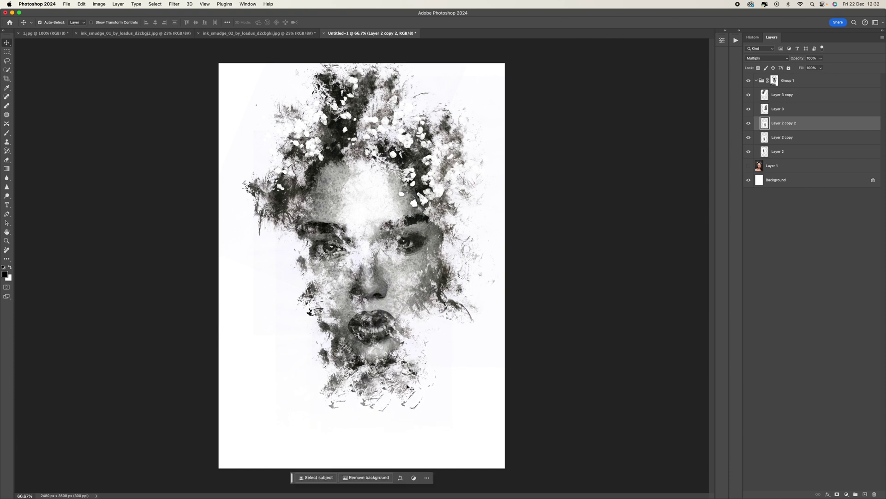
Step: Duplicate the Layer 3 smudge and move the copy down over the right-hand cheek, mouth and chin
click(789, 110)
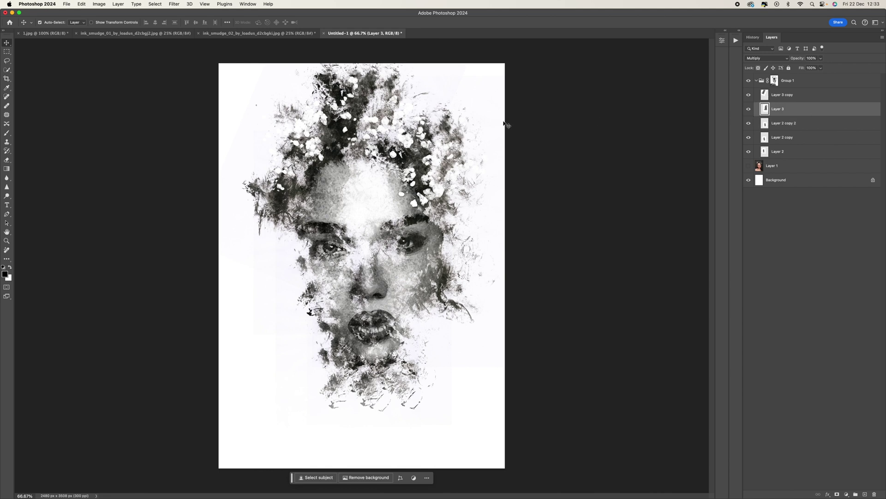
drag(479, 314, 473, 269)
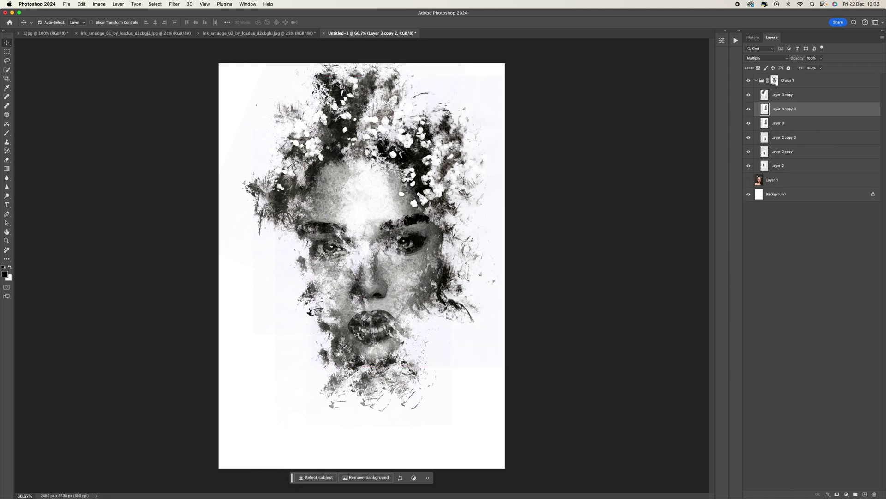
shift+click(758, 130)
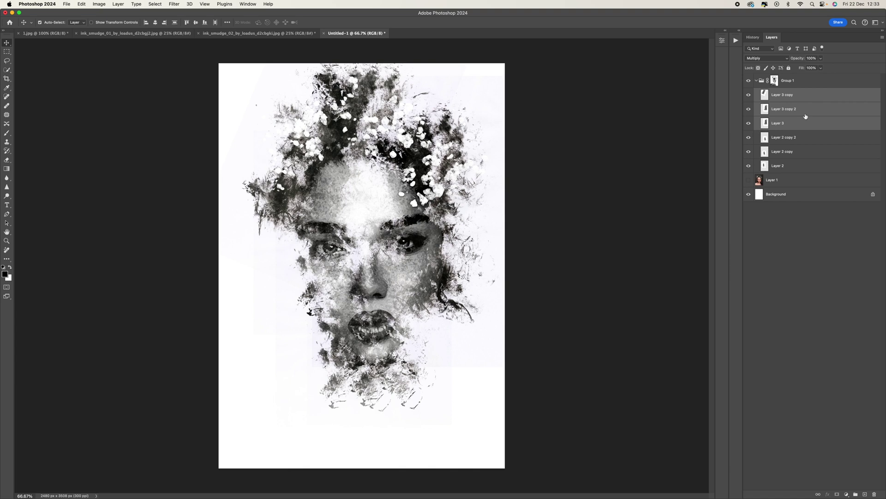
click(817, 138)
click(854, 97)
mouse_move(431, 194)
mouse_down()
mouse_move(429, 319)
mouse_move(413, 324)
mouse_move(423, 269)
mouse_up()
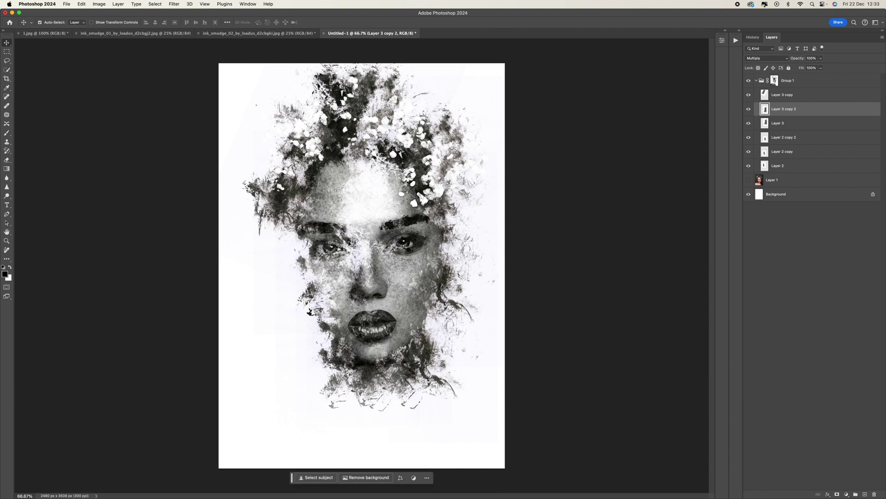
Step: Duplicate the Layer 2 copy 2 smudge to strengthen the ink texture around the mouth and chin
click(783, 141)
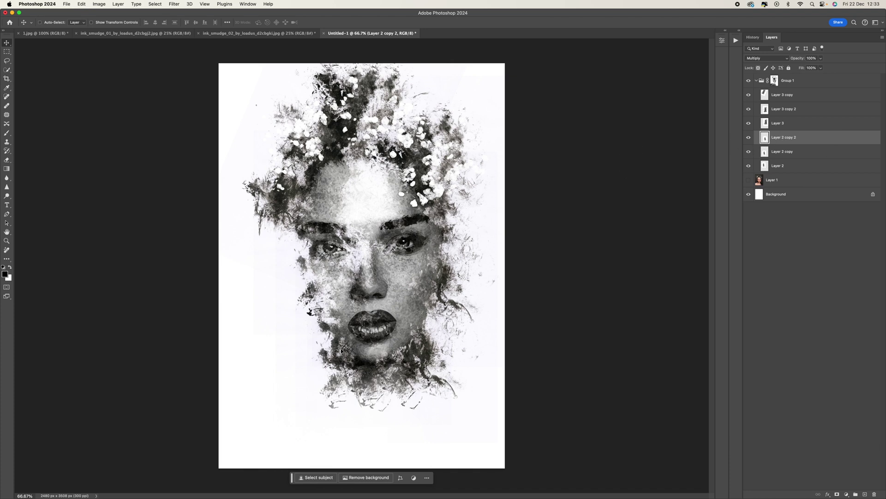
key(alt)
drag(343, 352, 353, 338)
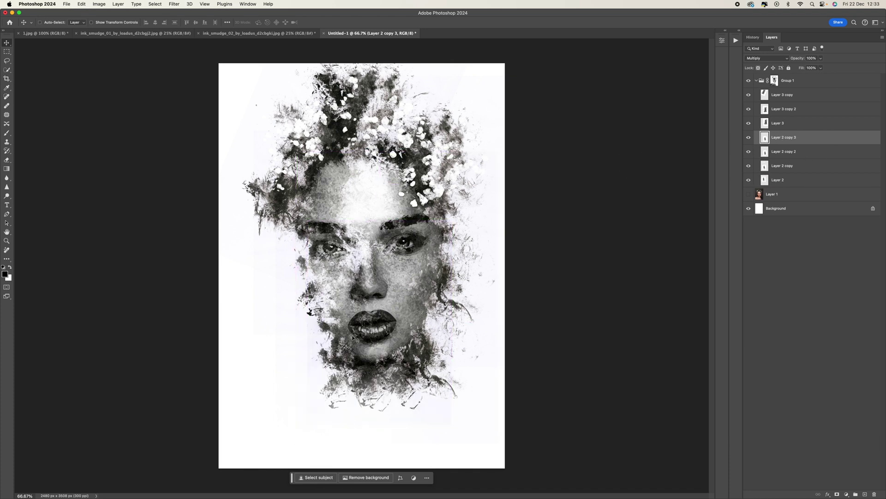
Step: Move the Layer 3 copy 2 smudge over the left cheek and hair, and the Layer 3 copy smudge down over the right side of the neck
mouse_move(385, 300)
mouse_down()
mouse_move(287, 298)
mouse_move(408, 310)
mouse_move(338, 316)
mouse_move(439, 310)
mouse_move(413, 310)
mouse_up()
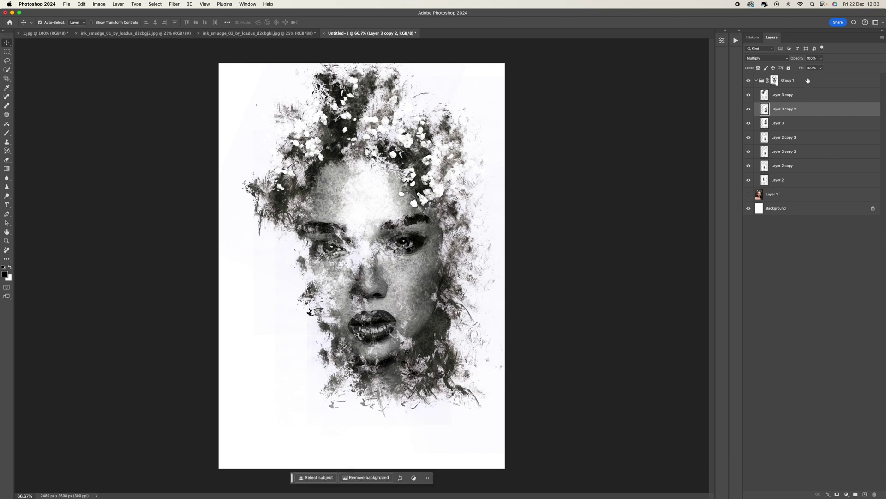
click(786, 97)
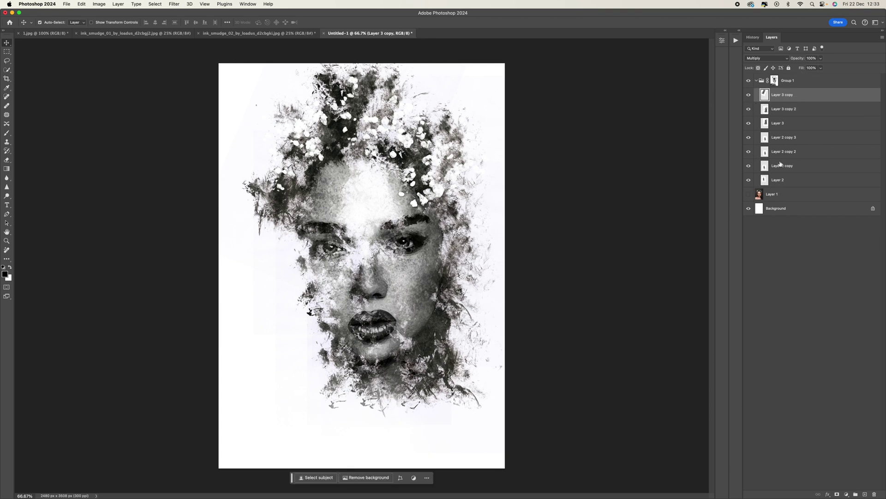
click(781, 181)
mouse_move(317, 251)
mouse_down()
mouse_move(358, 254)
mouse_move(303, 247)
mouse_move(270, 229)
mouse_move(275, 235)
mouse_up()
click(795, 95)
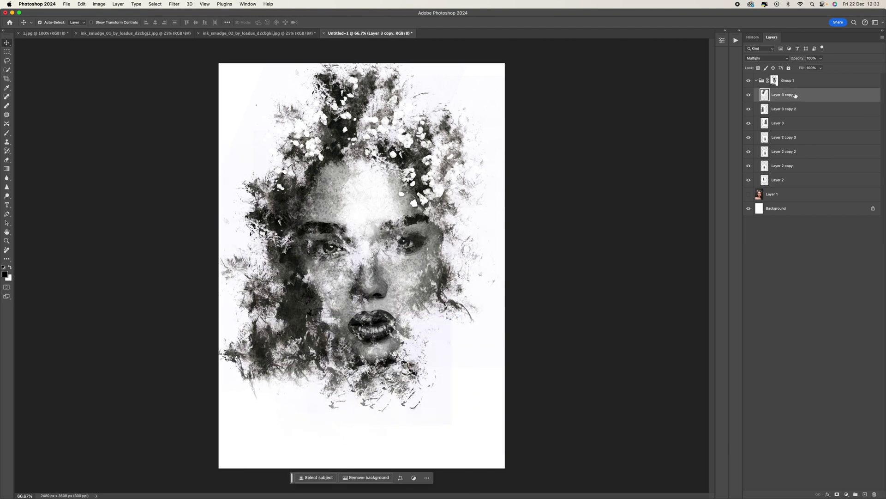
mouse_move(350, 139)
mouse_down()
mouse_move(475, 340)
mouse_move(456, 350)
mouse_move(472, 341)
mouse_up()
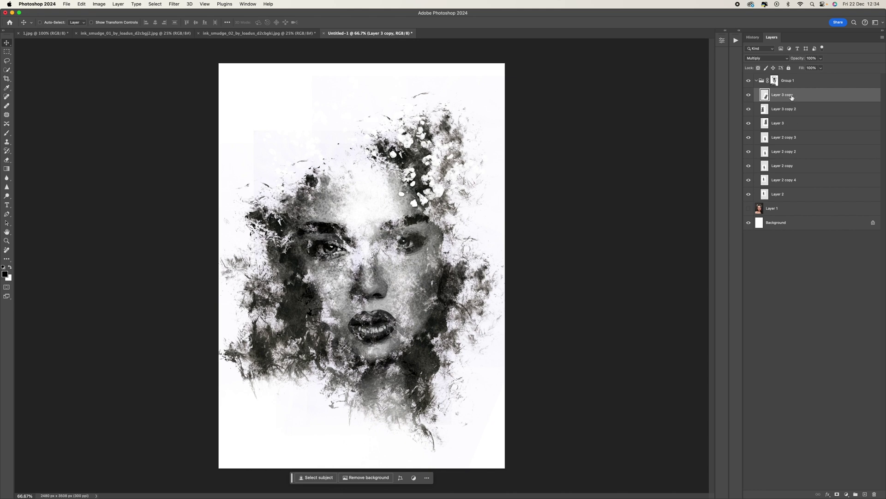
Step: Duplicate the Layer 3 copy smudge, move the duplicate over the flowers and hair at the upper left, and rotate it about 9°
key(super+j)
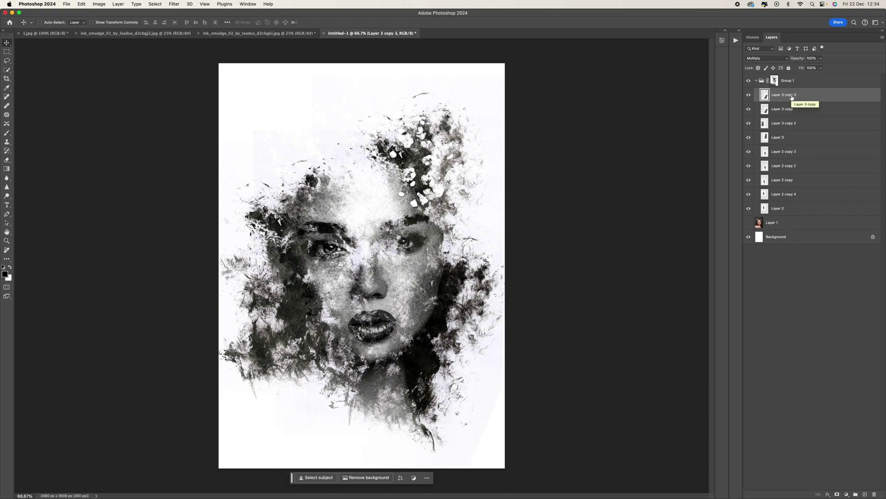
key(super+t)
mouse_move(433, 299)
mouse_down()
mouse_move(431, 258)
mouse_move(327, 189)
mouse_move(309, 96)
mouse_up()
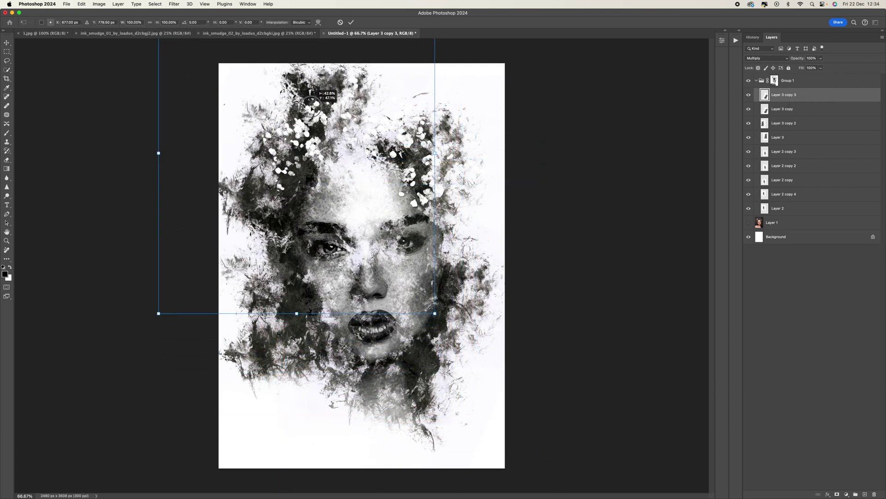
drag(469, 148, 438, 182)
drag(339, 174, 353, 154)
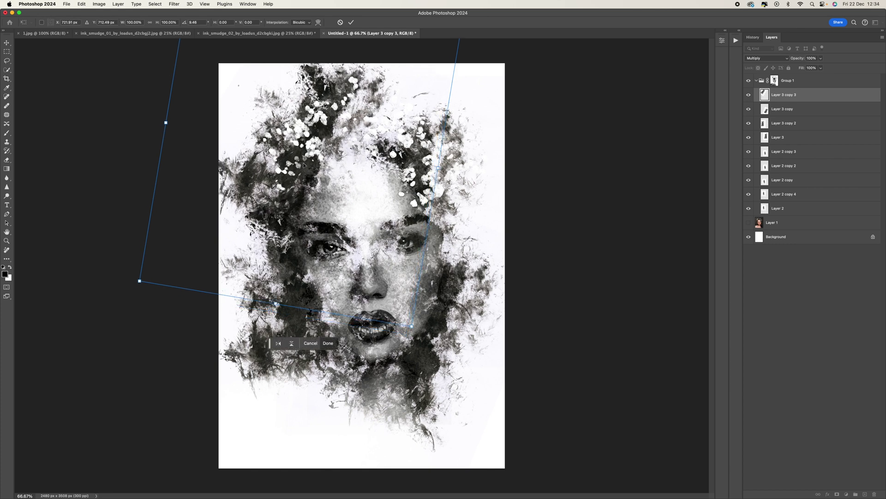
Step: Warp the Layer 3 copy 3 smudge by pulling its corners and edges inward to fit the flowers and hair at the upper left
right_click(305, 164)
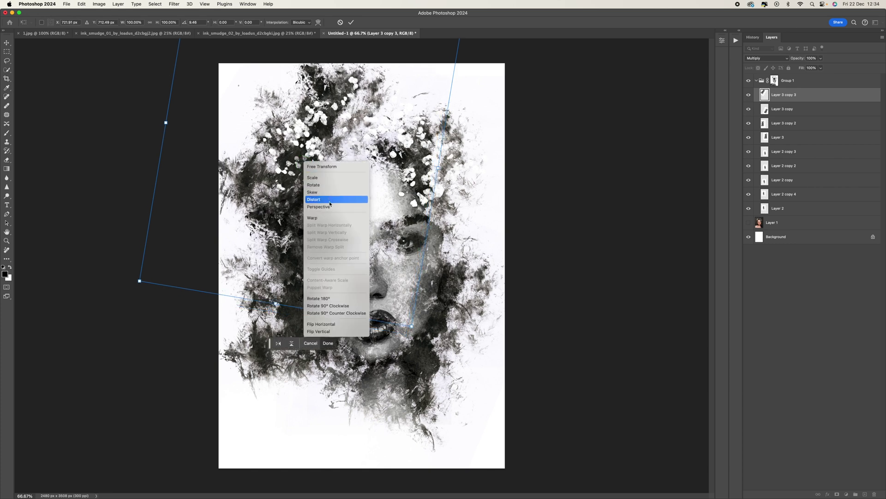
click(331, 219)
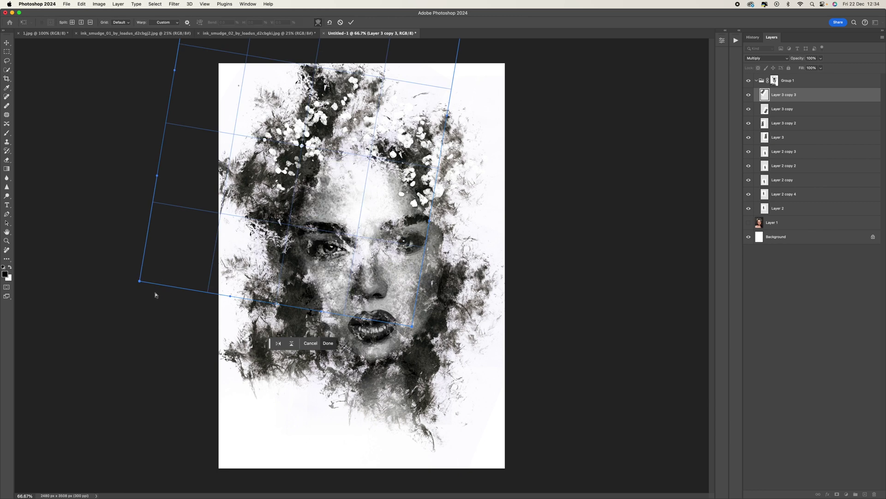
drag(140, 282, 243, 276)
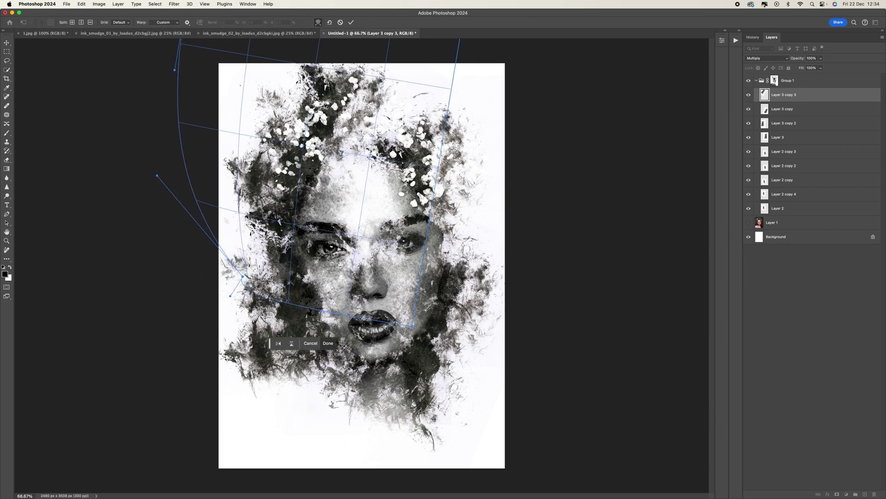
drag(410, 324, 399, 266)
drag(375, 158, 431, 111)
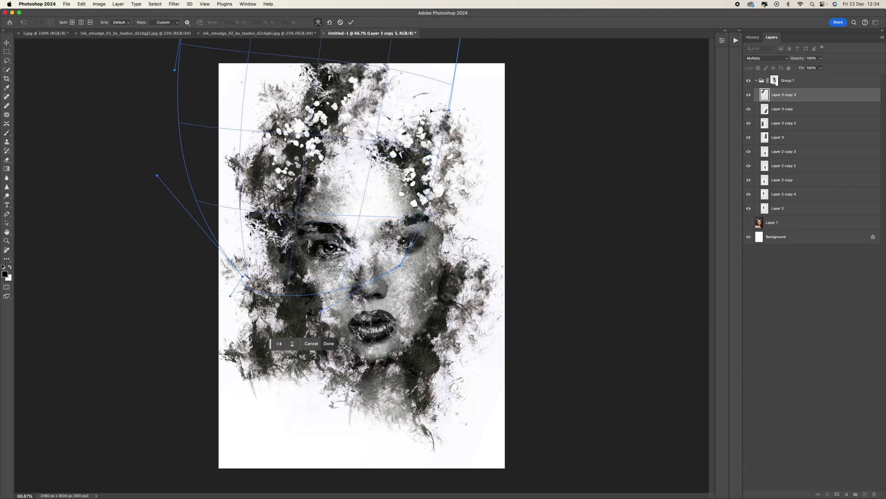
drag(324, 57, 449, 102)
drag(424, 105, 419, 115)
drag(291, 206, 234, 254)
drag(177, 124, 191, 130)
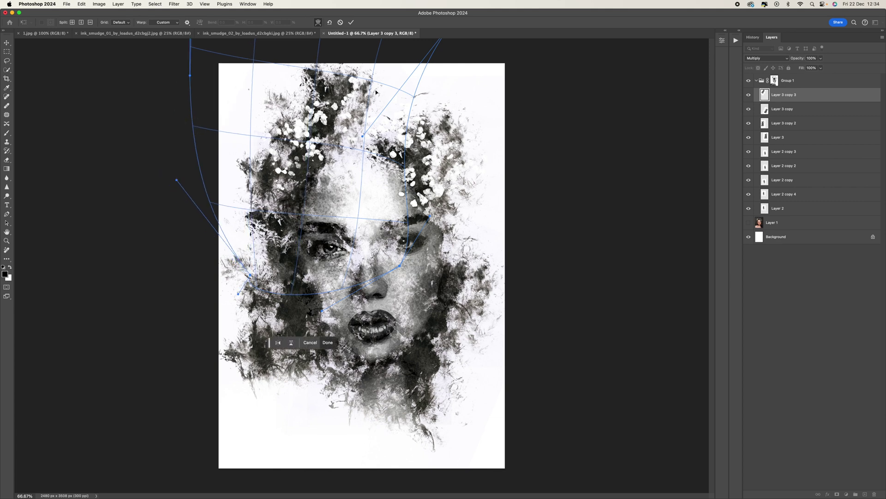
drag(315, 70, 318, 72)
key(Return)
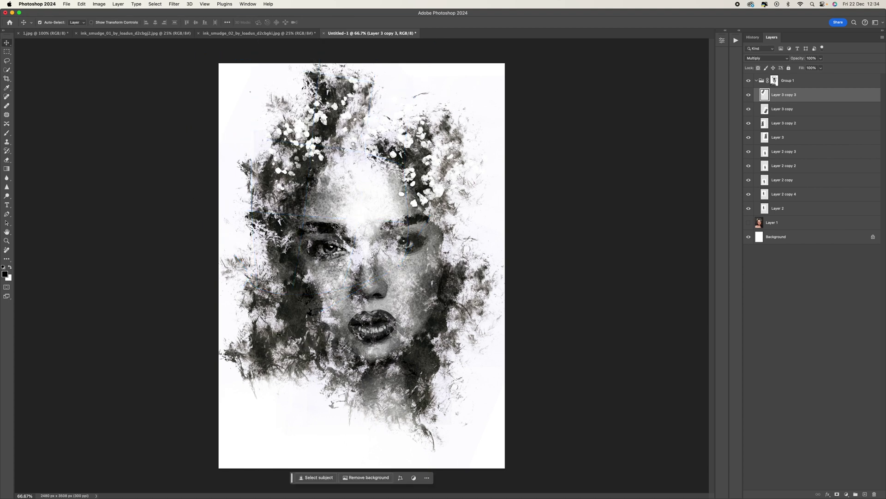
Step: Scale down the Layer 2 copy 3 smudge and move it lower over the chin and neck
click(792, 155)
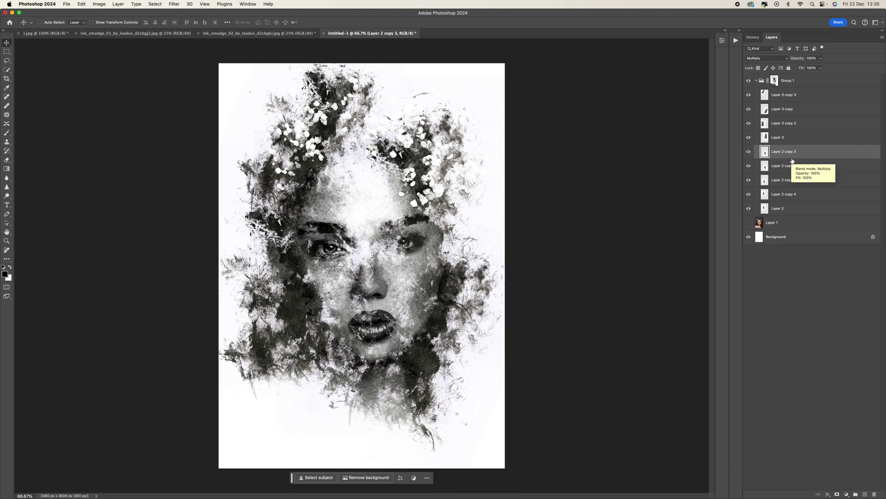
key(super+t)
drag(451, 221, 427, 249)
drag(402, 328, 394, 366)
Step: Scale down the Layer 2 copy 2 smudge and move it down and left over the mouth and chin
click(793, 174)
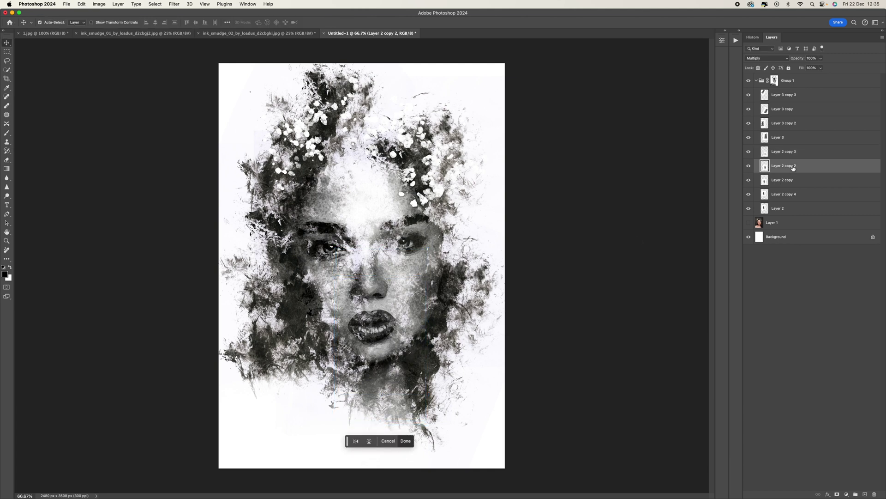
drag(452, 220, 434, 242)
drag(379, 303, 359, 319)
click(790, 183)
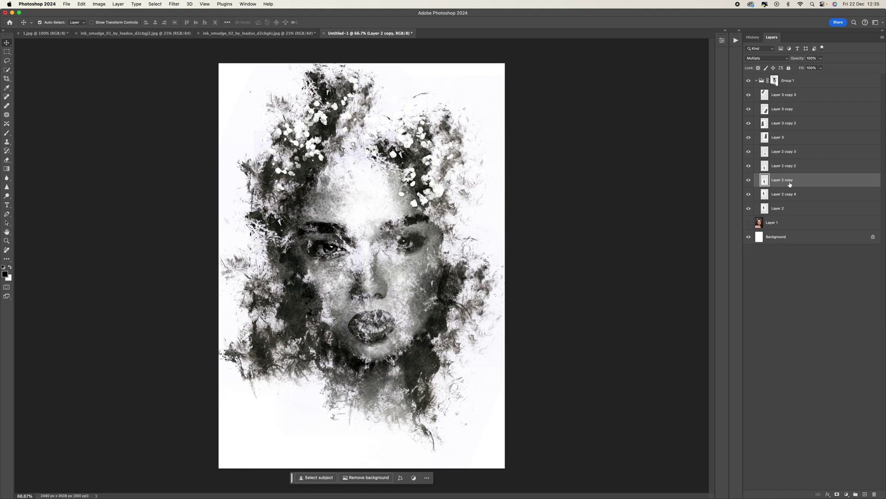
Step: Scale down the Layer 3 smudge and reposition it over the right-hand eye and cheek
click(777, 137)
key(ctrl+t)
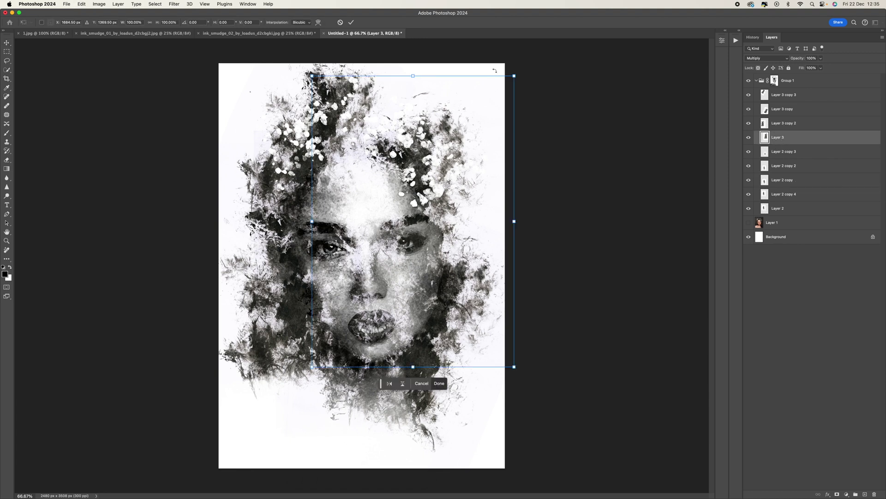
drag(513, 75, 464, 135)
drag(407, 203, 423, 216)
Step: Scale the Layer 3 copy 2 smudge to about 84% height with a narrower width and fit it along the left side of the face
click(781, 124)
key(ctrl+t)
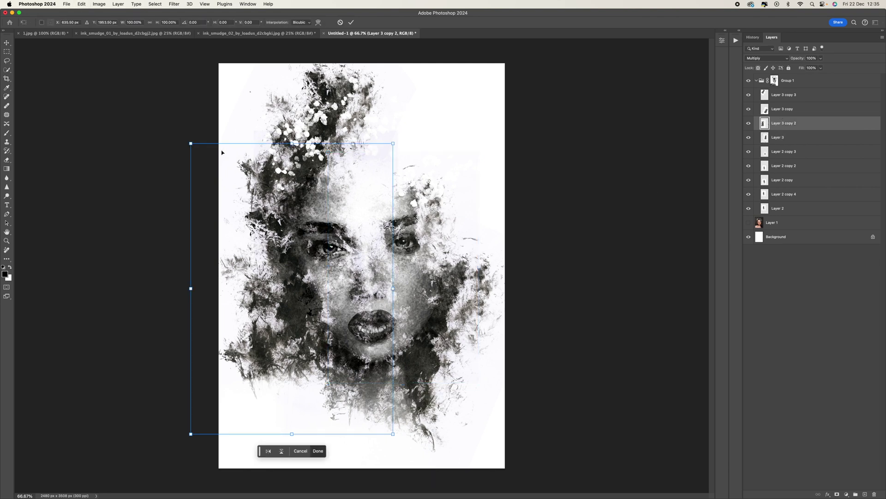
drag(191, 143, 240, 188)
drag(306, 268, 306, 250)
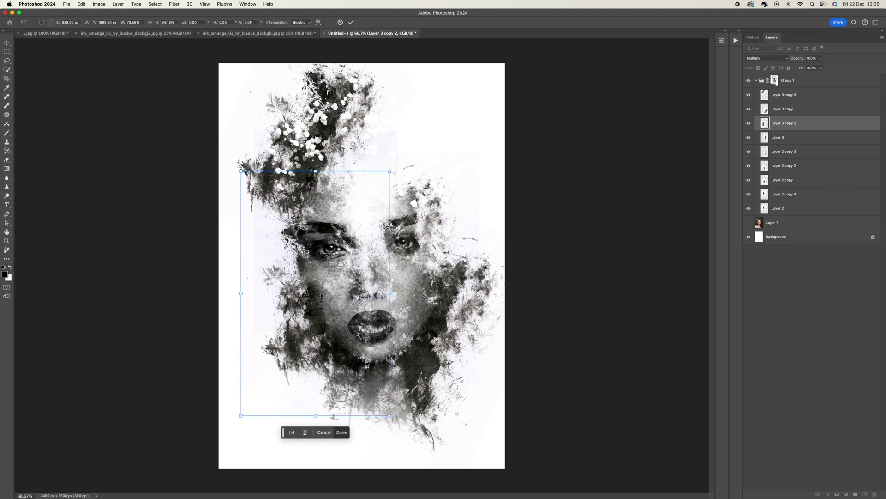
drag(390, 293, 387, 294)
key(Return)
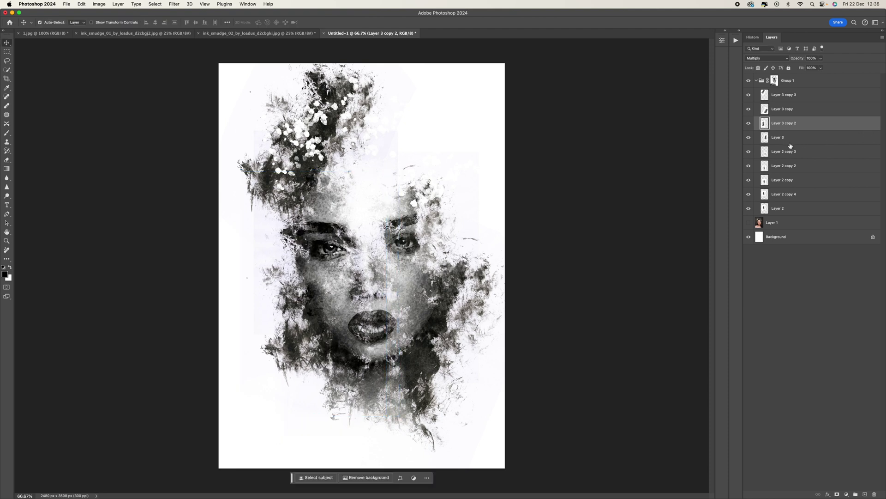
Step: Toggle the visibility of the ink smudge layers one at a time to examine what each contributes to the portrait
click(790, 142)
click(749, 137)
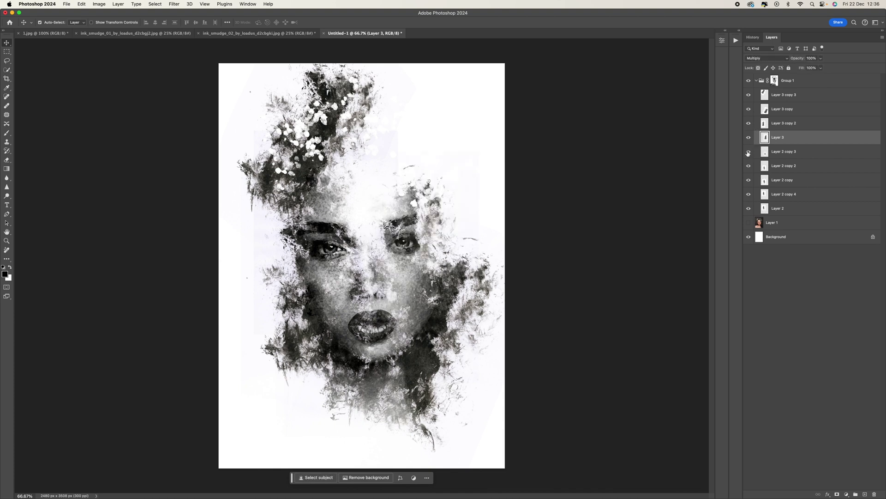
click(749, 152)
click(749, 152)
click(748, 166)
click(749, 167)
click(749, 180)
click(749, 181)
click(749, 194)
click(749, 195)
click(748, 208)
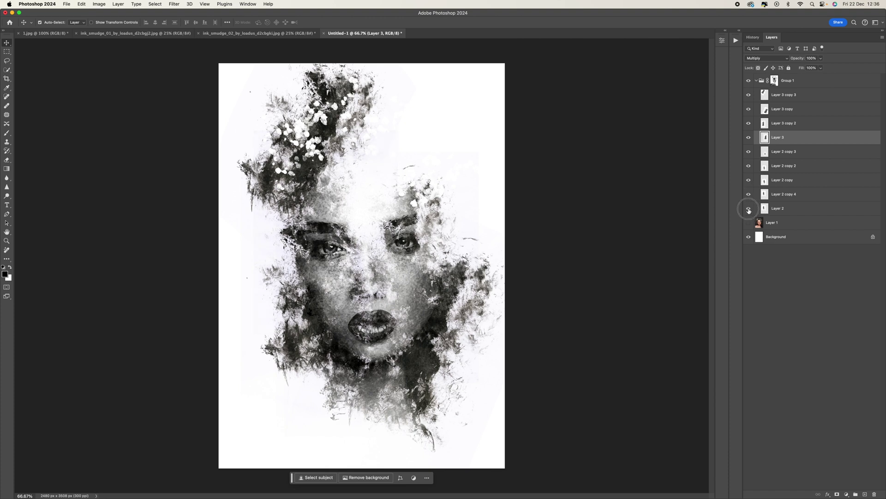
click(749, 208)
click(749, 123)
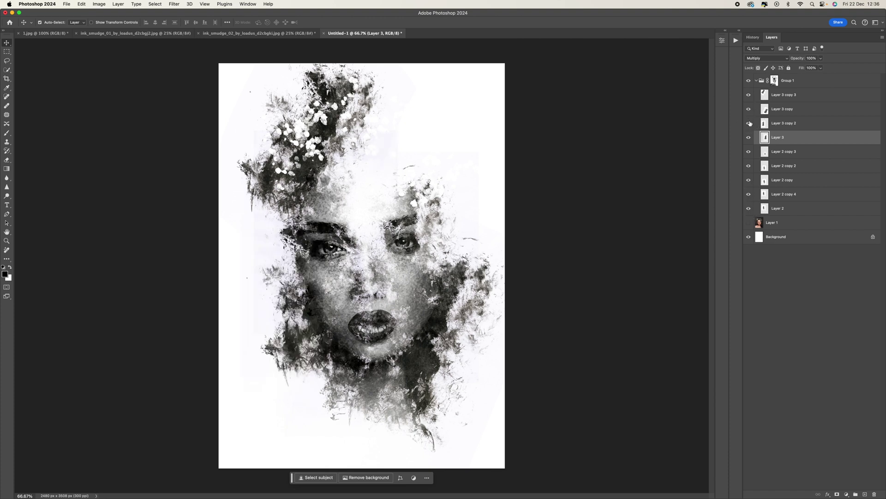
Step: Toggle Layer 3 copy 2, Layer 3 copy and Layer 3 copy 3 off and on to examine their parts of the portrait
click(749, 123)
click(749, 110)
click(749, 95)
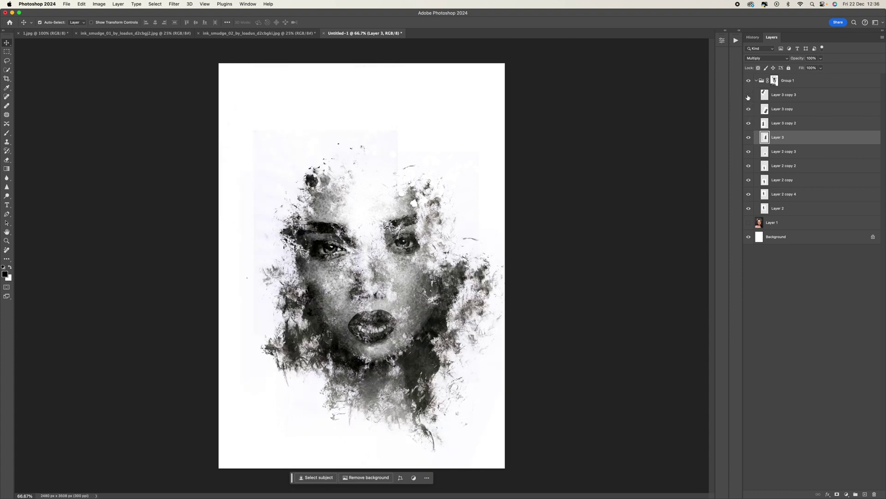
click(749, 96)
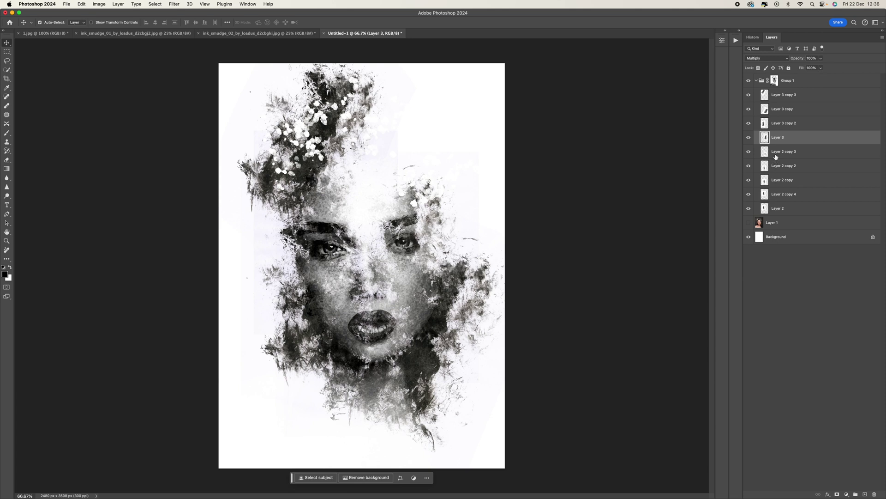
Step: Duplicate the Layer 3 copy 3 smudge, then rotate and position the copy over the hair and flowers on the portrait's upper right
click(775, 100)
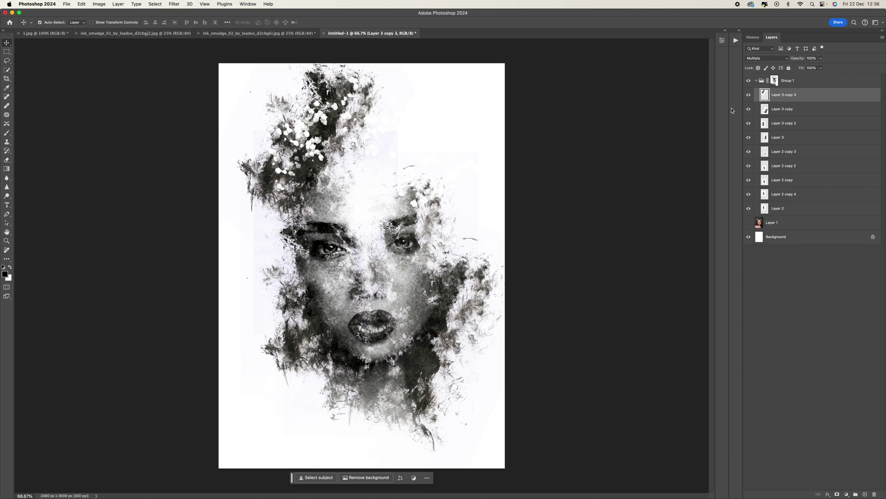
key(super+j)
key(super+t)
drag(350, 134, 442, 159)
drag(513, 152, 429, 70)
mouse_move(432, 153)
mouse_down()
mouse_move(439, 144)
mouse_move(426, 141)
mouse_up()
key(Return)
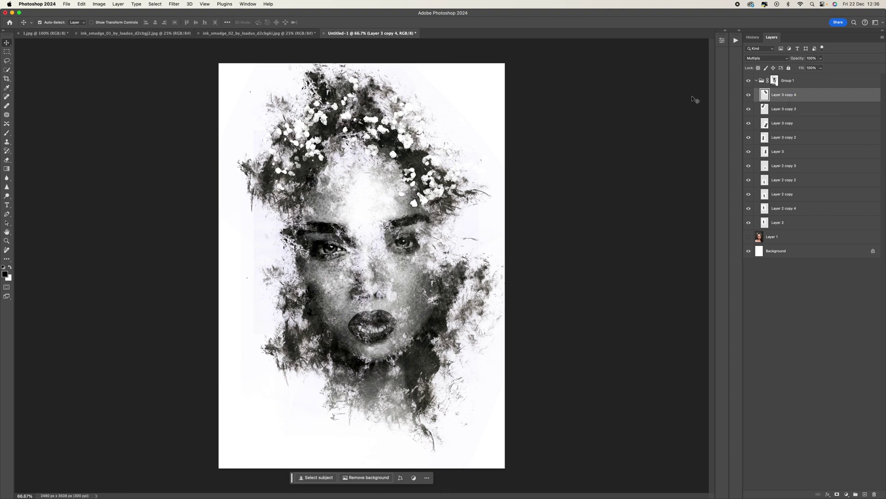
Step: Duplicate the Layer 3 smudge, scale the copy to about 71% and position it over the nose and centre of the face
click(784, 156)
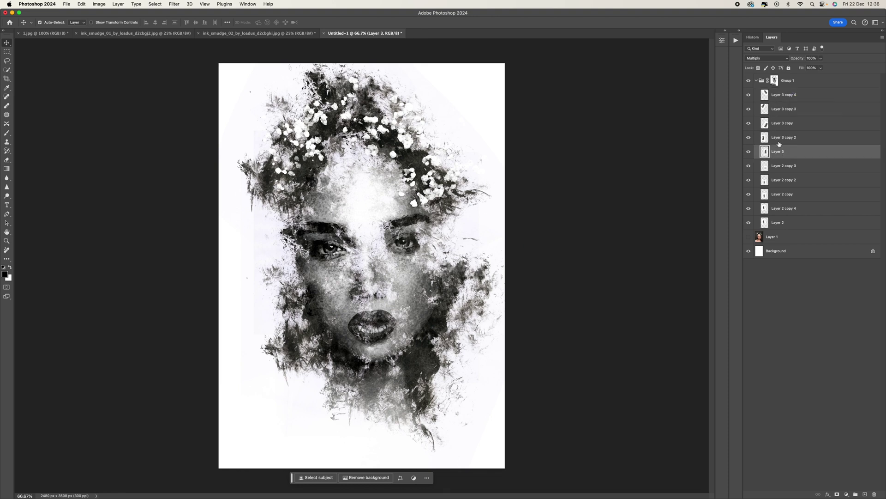
key(ctrl+j)
key(ctrl+t)
drag(422, 265, 377, 276)
drag(290, 165, 335, 180)
drag(433, 390, 388, 346)
drag(300, 371, 301, 369)
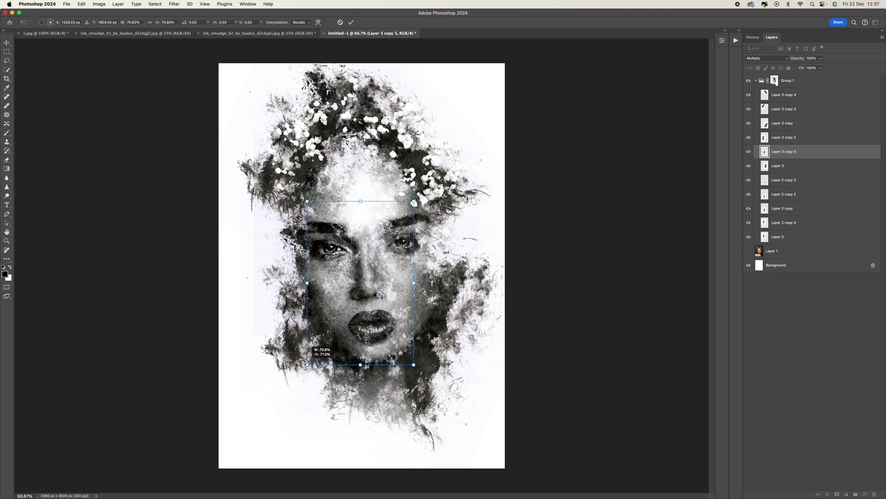
key(Return)
Step: Duplicate the Layer 1 portrait photo to the top of the layer stack above Group 1 and make the copy visible
click(757, 251)
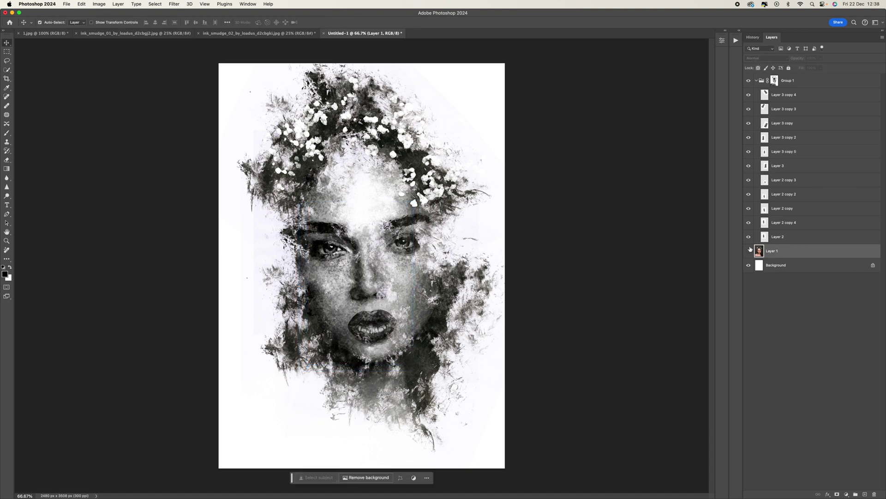
click(748, 252)
click(748, 252)
drag(809, 253, 800, 72)
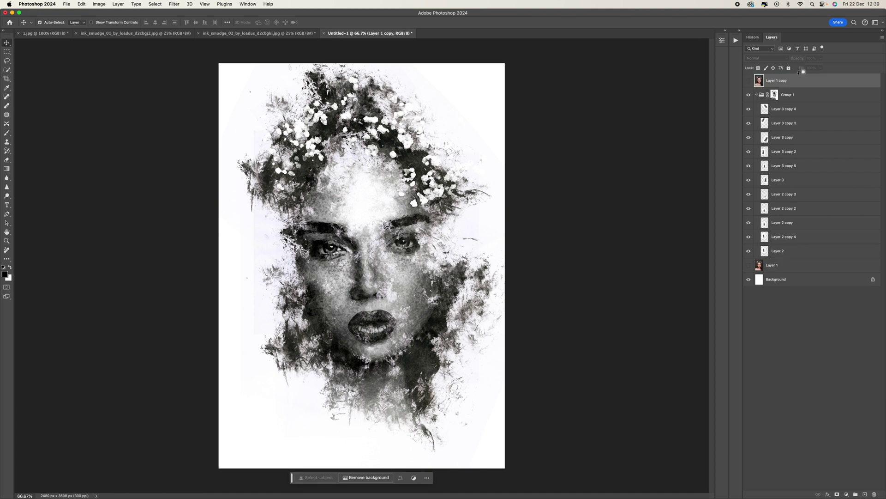
click(750, 82)
click(750, 82)
click(748, 82)
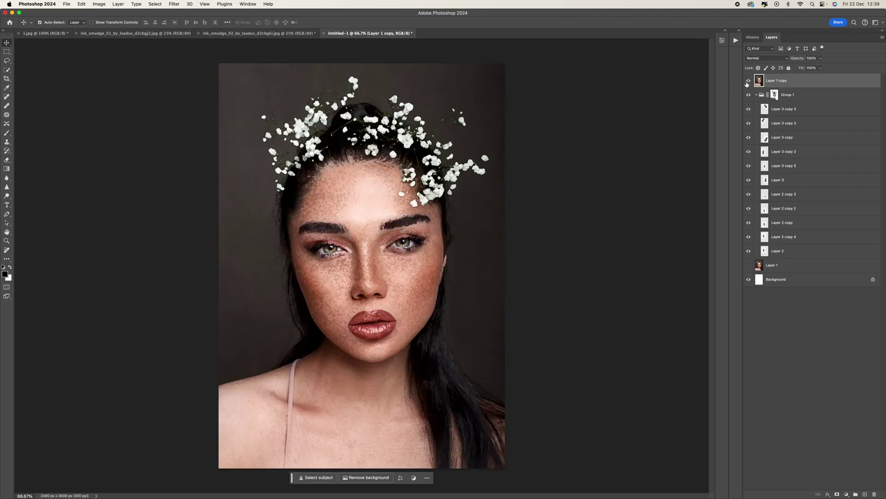
Step: Set Layer 1 copy's blend mode to Multiply and hide it with a black layer mask
click(768, 60)
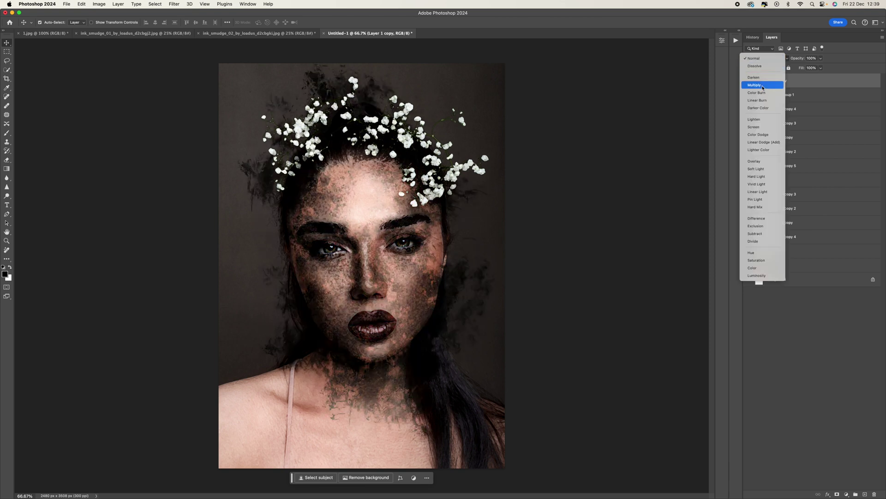
click(763, 85)
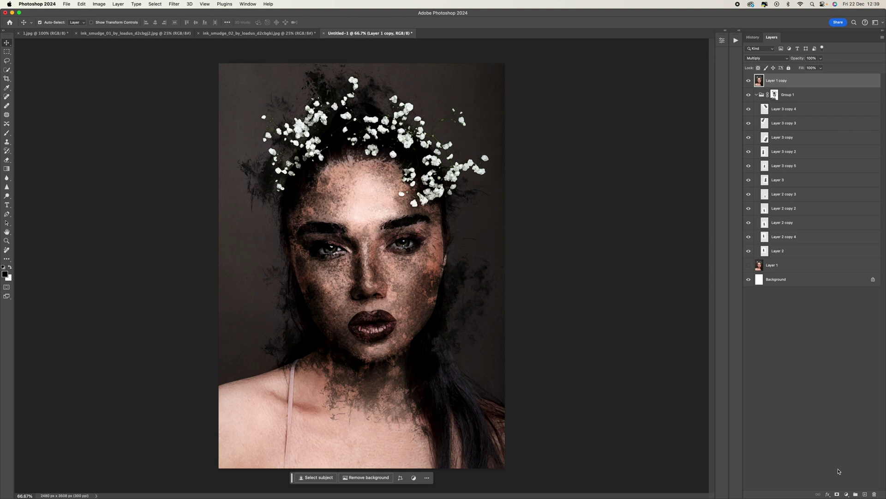
alt+click(837, 494)
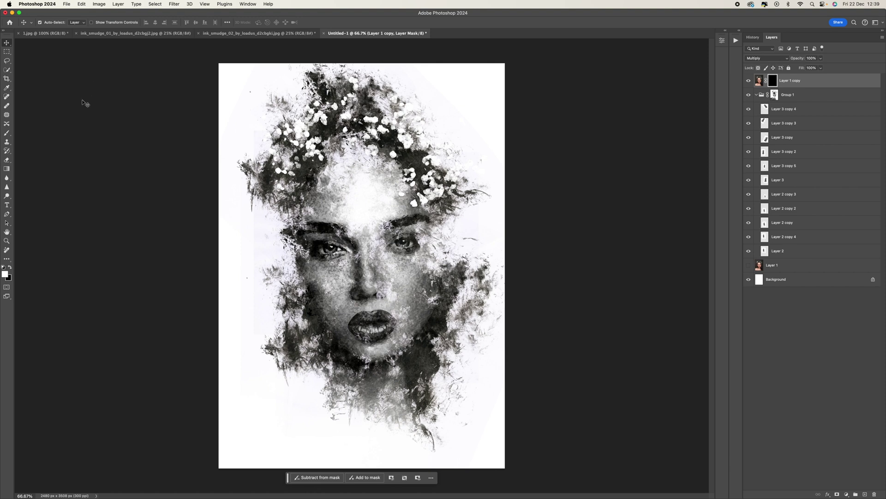
Step: Paint white on the Layer 1 copy mask over the brow and left cheek with splatter brush Forme échantillonnée 24, 574 px at 43% opacity
click(7, 134)
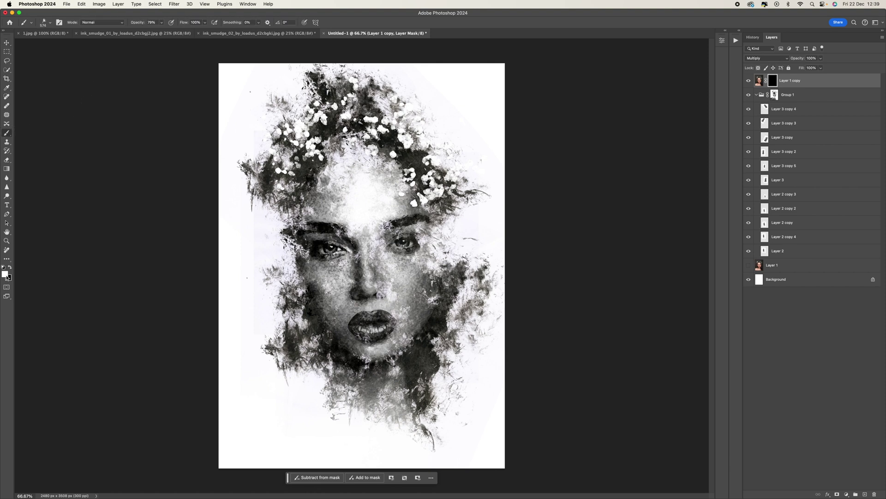
click(162, 23)
drag(161, 31, 150, 39)
click(50, 23)
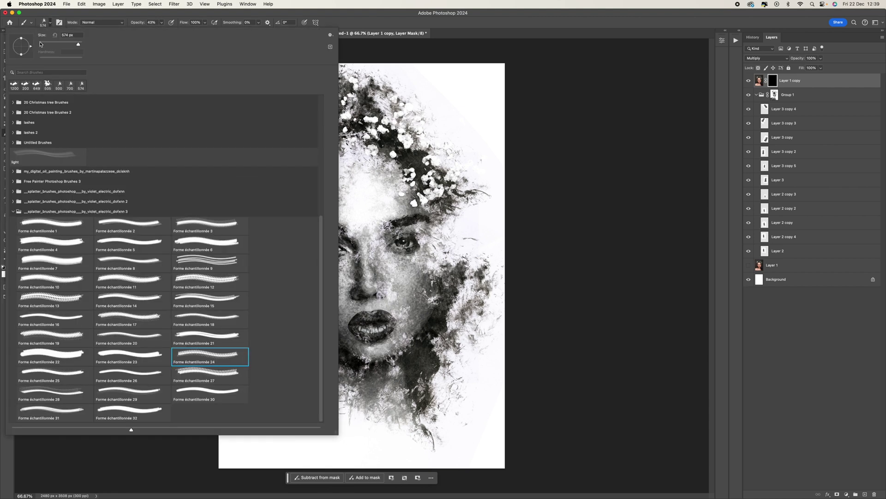
double_click(180, 352)
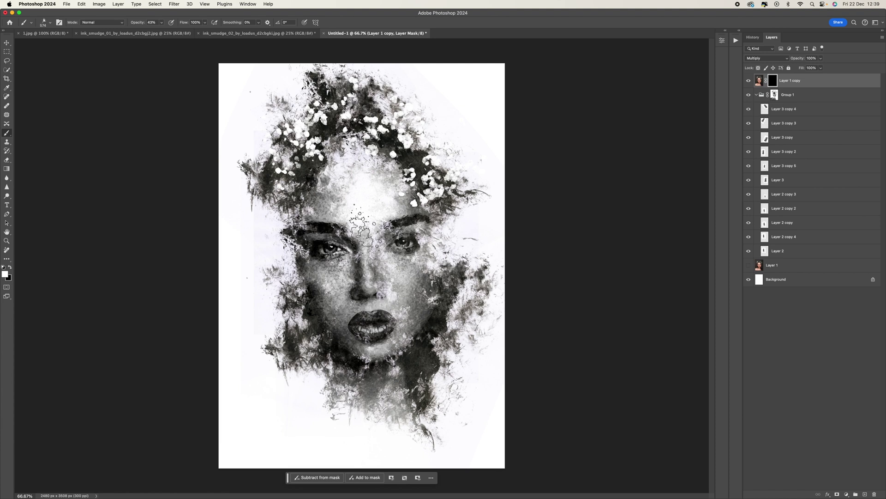
mouse_move(342, 266)
mouse_down()
mouse_move(323, 253)
mouse_move(329, 249)
mouse_up()
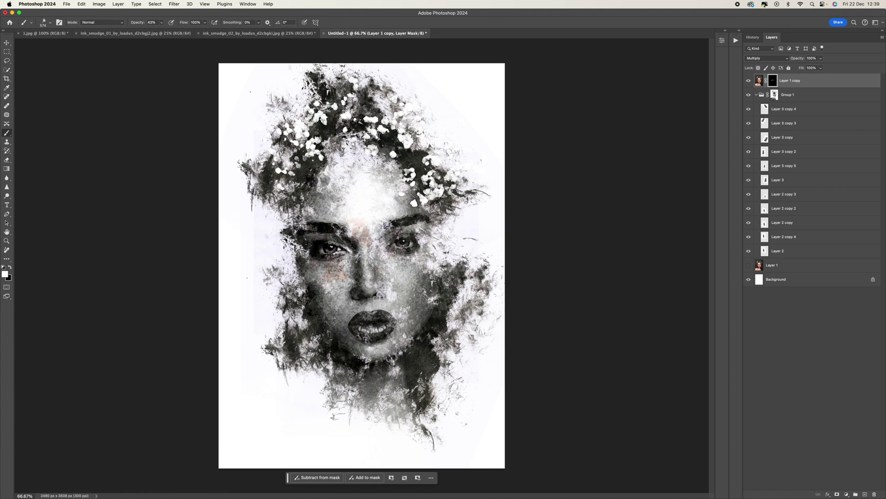
Step: Switch to splatter brush Forme échantillonnée 7 at 416 px and reveal patches of colour on the forehead and neck
click(44, 22)
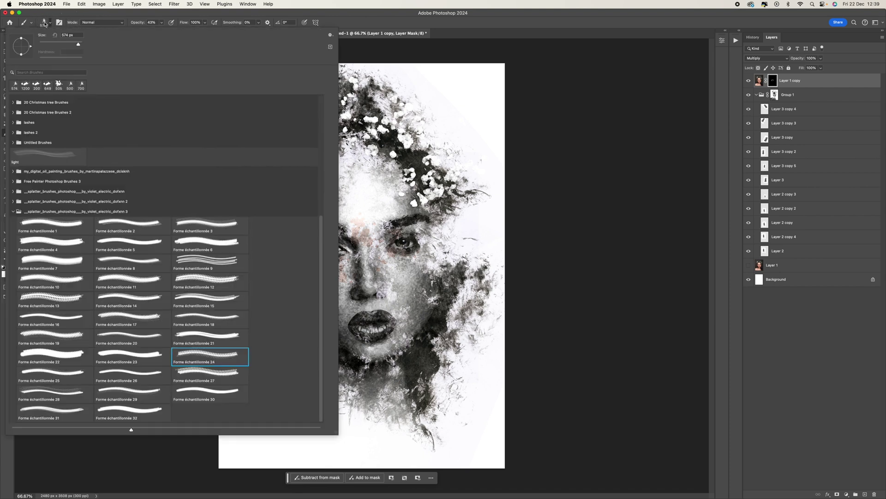
double_click(143, 247)
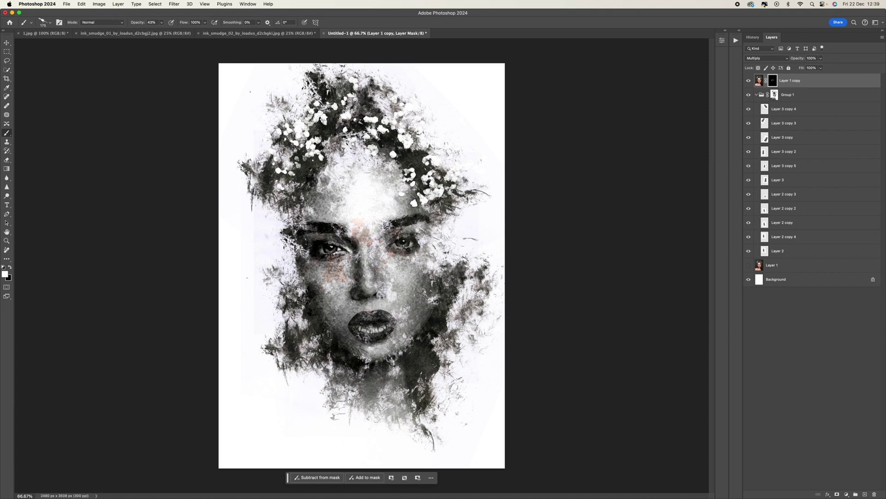
click(49, 23)
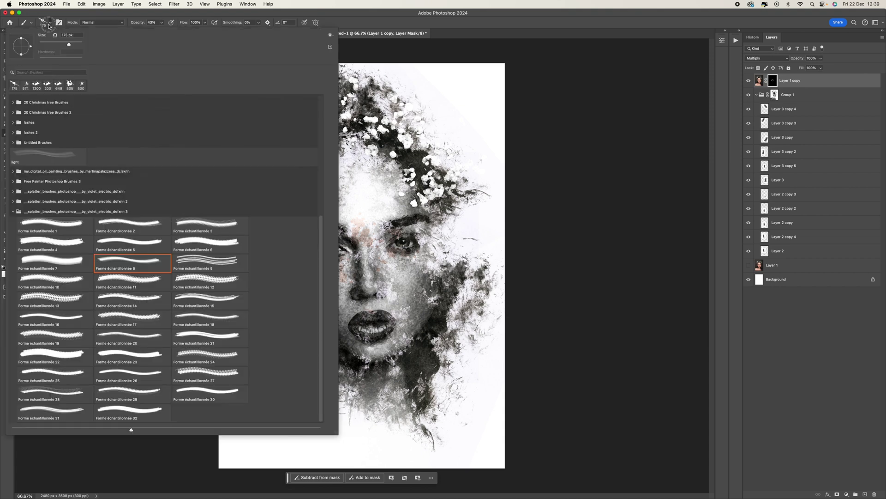
click(65, 259)
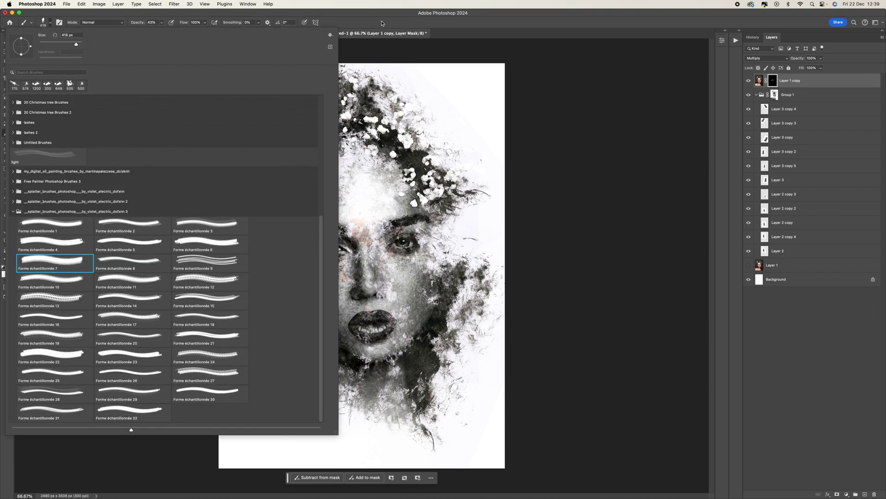
click(360, 203)
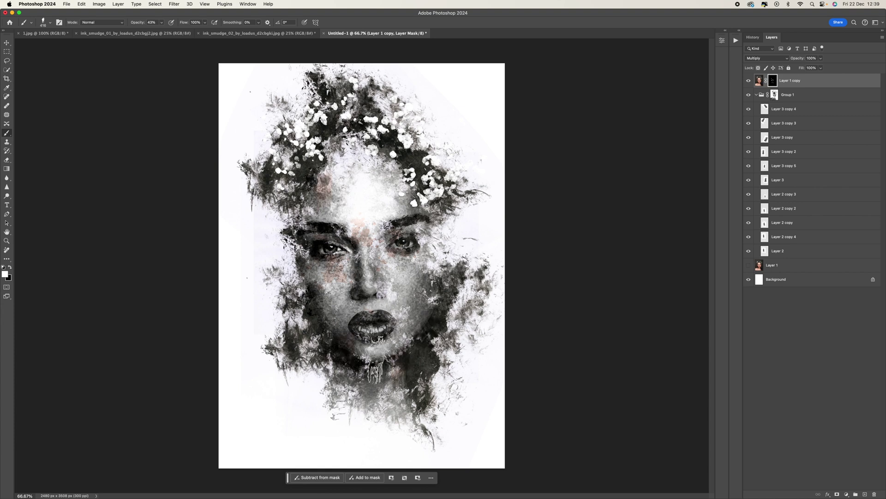
Step: Reveal colour over the nose and right cheek with splatter brush Forme échantillonnée 19 enlarged to 900 px
click(44, 24)
click(52, 333)
click(549, 233)
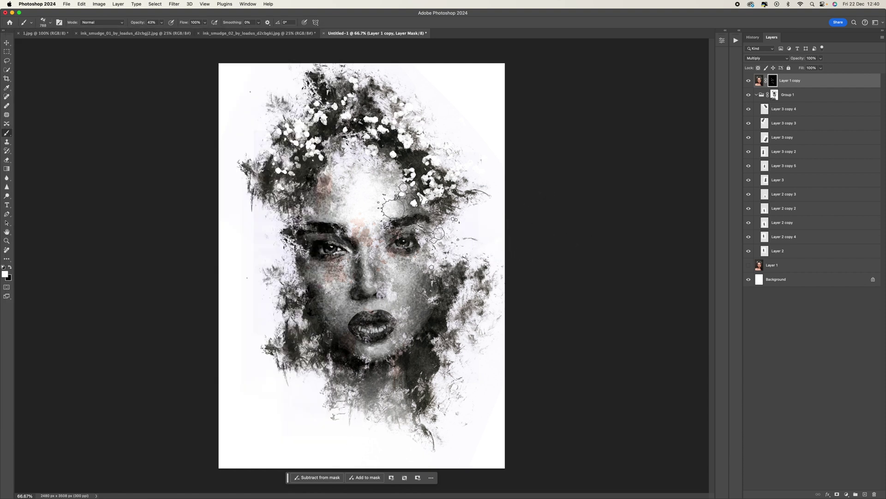
key(bracketright)
mouse_move(402, 222)
mouse_down()
mouse_move(386, 240)
mouse_move(390, 318)
mouse_move(393, 291)
mouse_up()
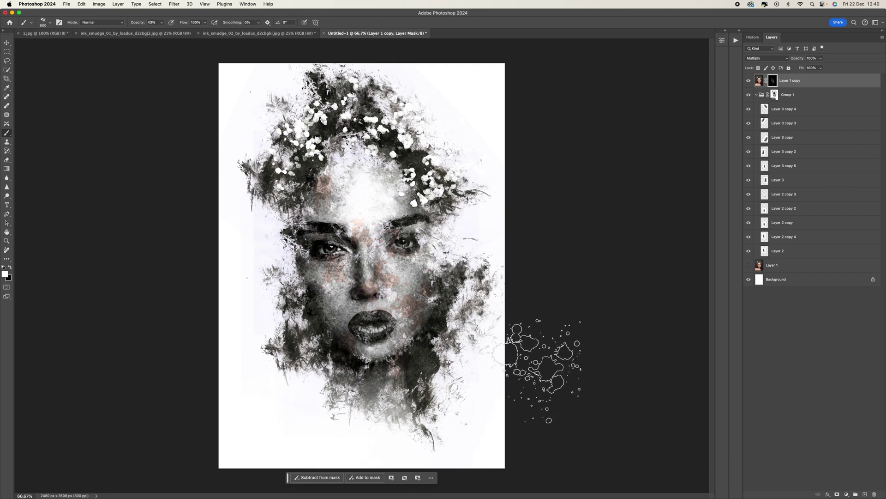
Step: Reveal colour across the centre of the forehead using splatter brush Forme échantillonnée 13
click(49, 23)
click(52, 300)
click(553, 122)
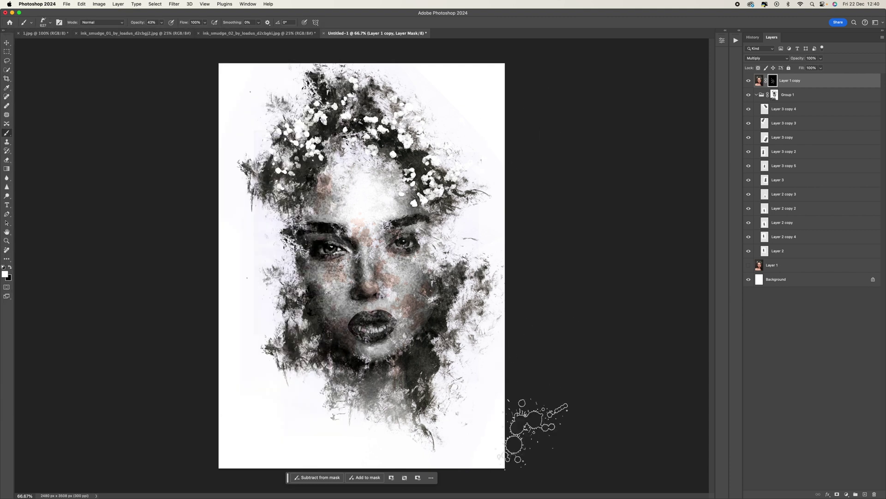
click(360, 182)
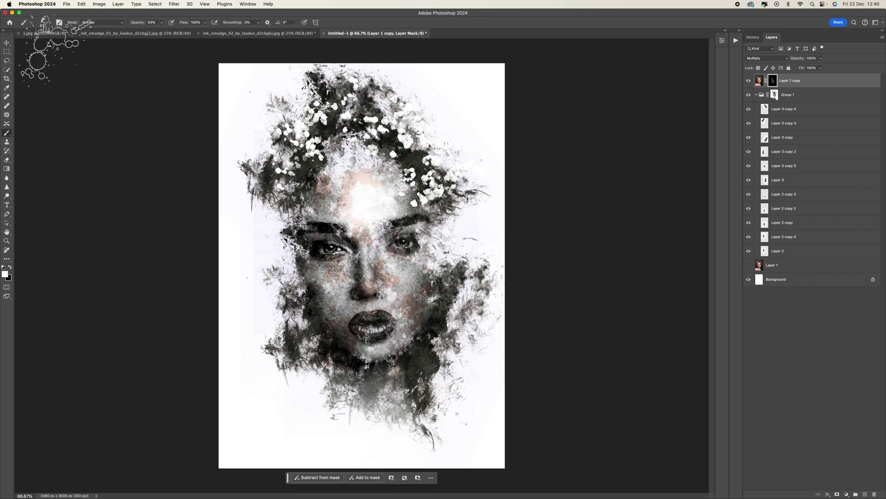
Step: Stamp splatters on the mask over the neck, left jaw and upper-left hair with brush Forme échantillonnée 26
click(44, 22)
double_click(117, 381)
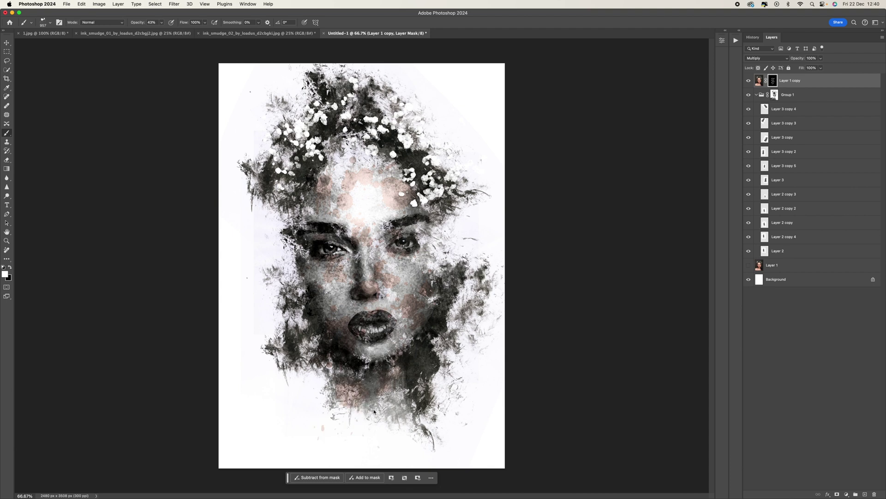
click(294, 342)
click(284, 123)
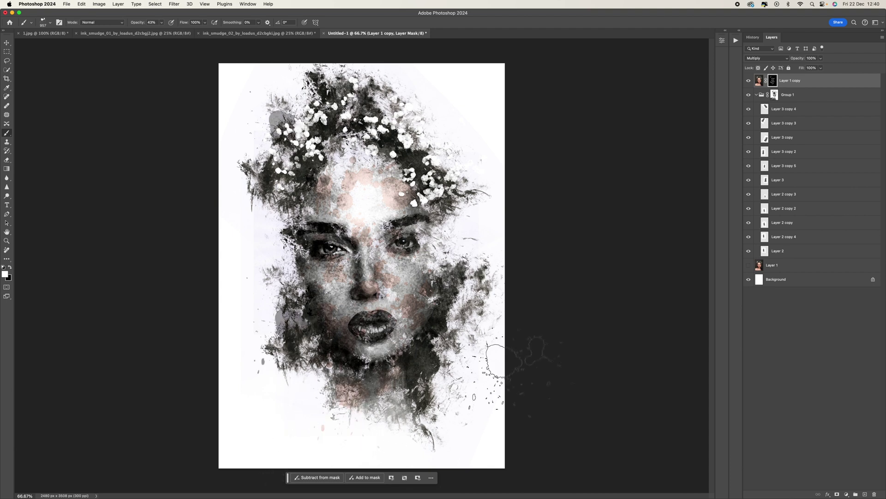
click(480, 175)
click(455, 269)
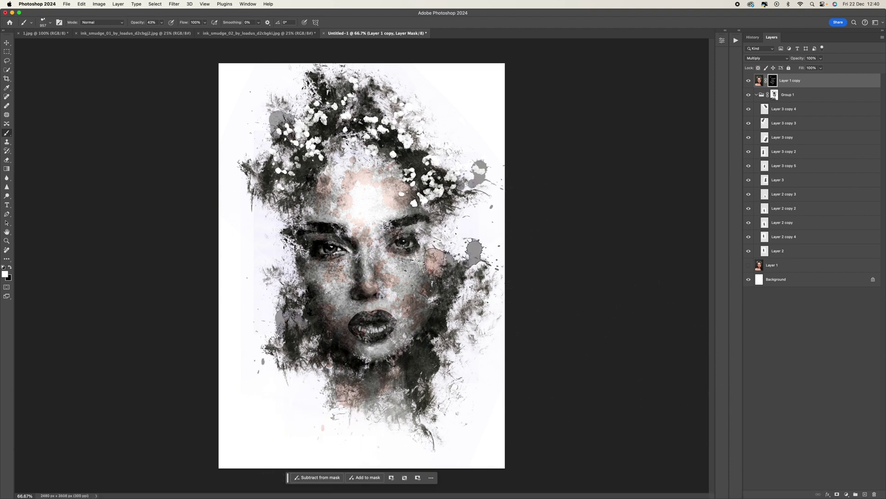
key(super+z)
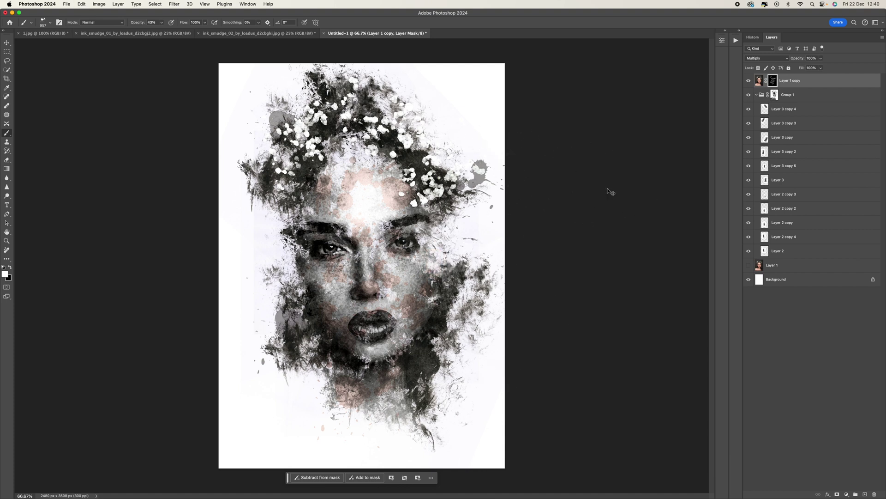
key(super+z)
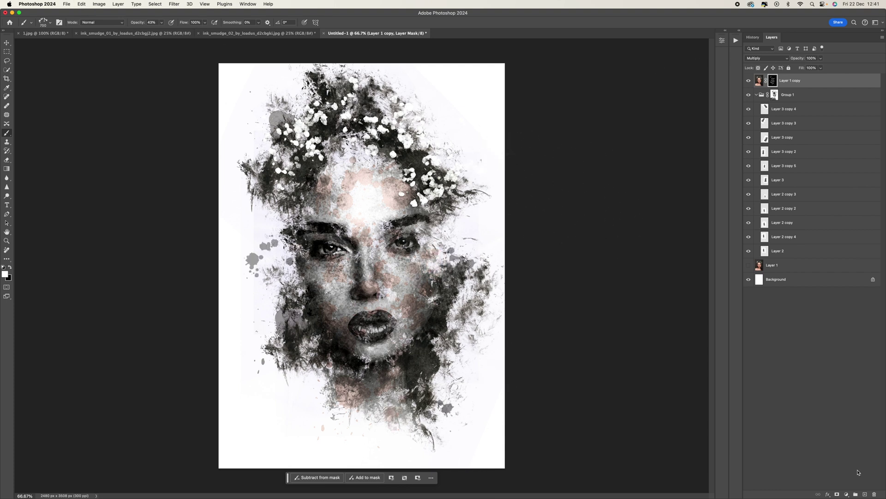
Step: Add a Curves adjustment layer on top, lowering the shadows and midtones (input 125, output 116) and slightly raising the highlights
click(848, 494)
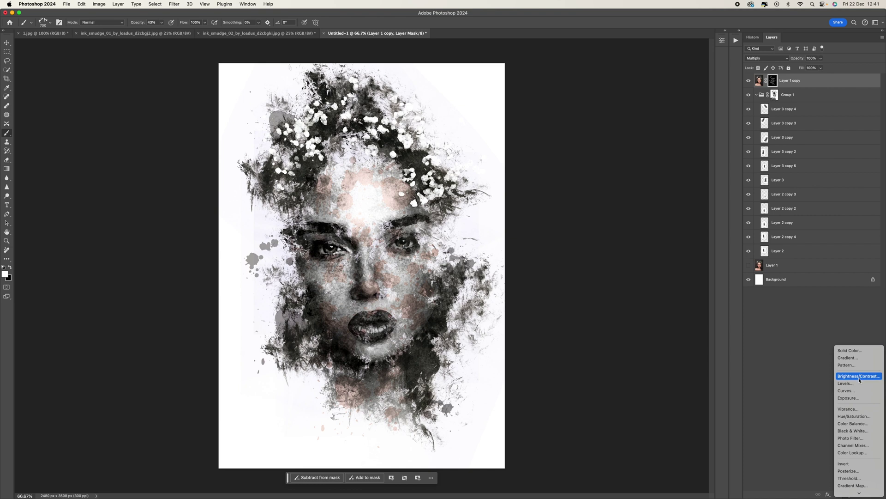
click(848, 390)
click(631, 143)
drag(654, 121, 654, 122)
click(677, 100)
drag(630, 143, 630, 145)
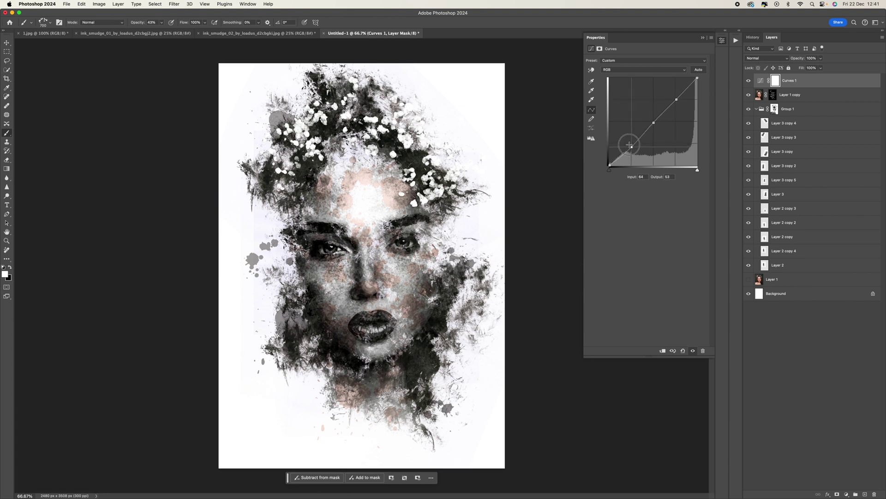
drag(631, 147, 630, 147)
drag(677, 99, 652, 124)
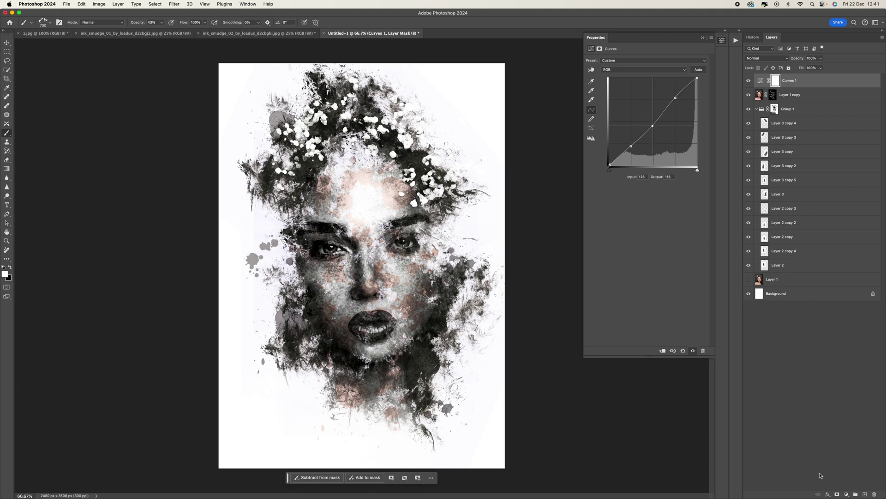
Step: Add a Levels adjustment layer above Curves, raising the black input slightly and setting the midtones to 0.95
click(846, 494)
click(854, 381)
mouse_move(608, 130)
mouse_down()
mouse_move(621, 130)
mouse_move(608, 130)
mouse_up()
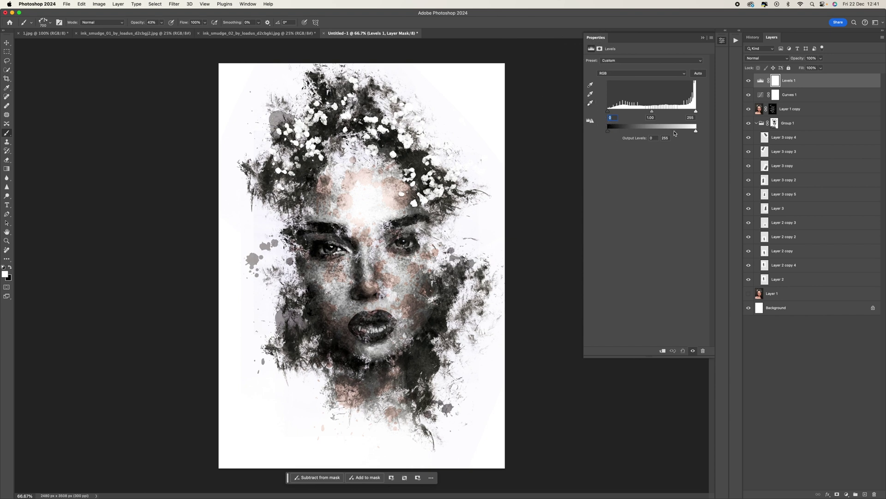
drag(696, 133, 741, 128)
drag(610, 113, 697, 112)
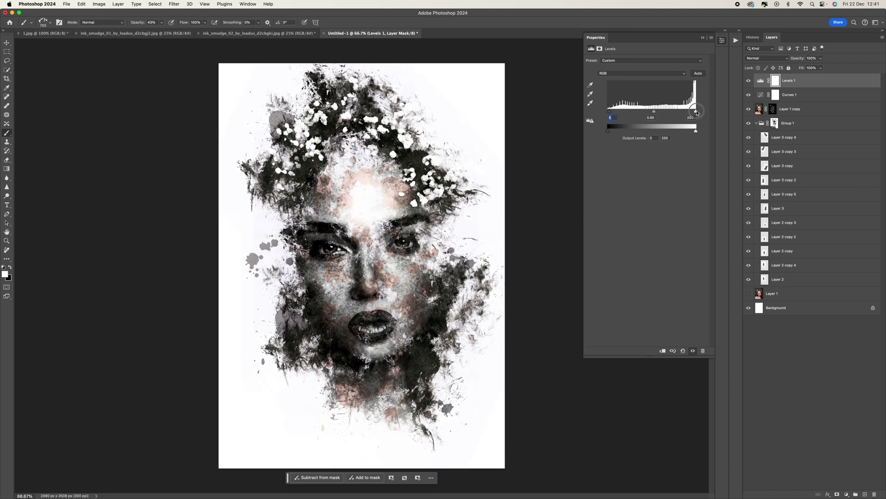
click(703, 38)
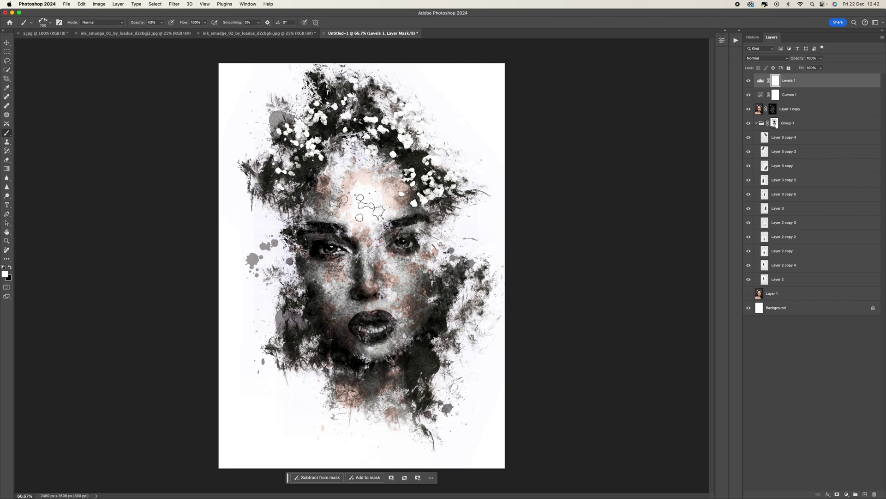
Step: View the first ink smudge texture and the original portrait 1.jpg, returning to the artwork document to compare
click(185, 33)
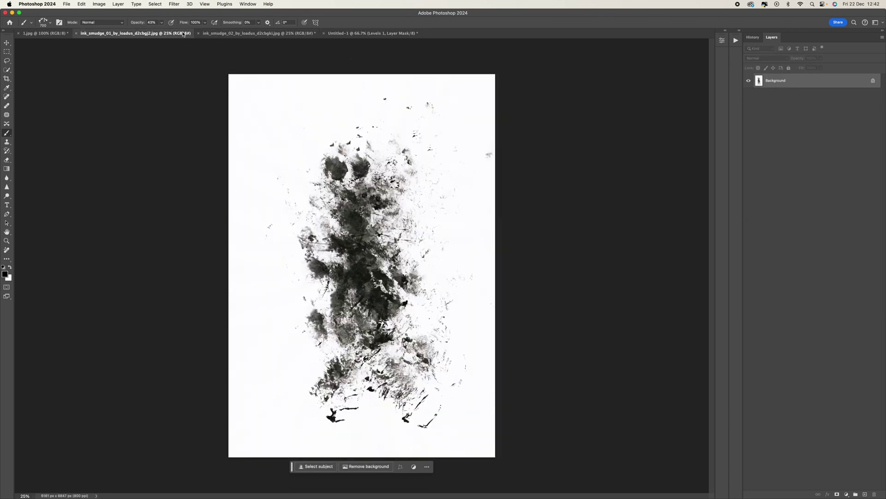
click(37, 33)
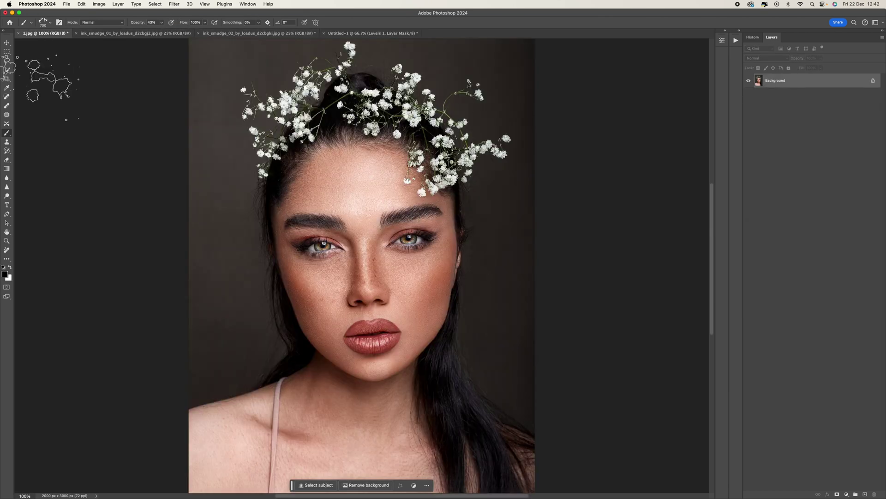
click(349, 34)
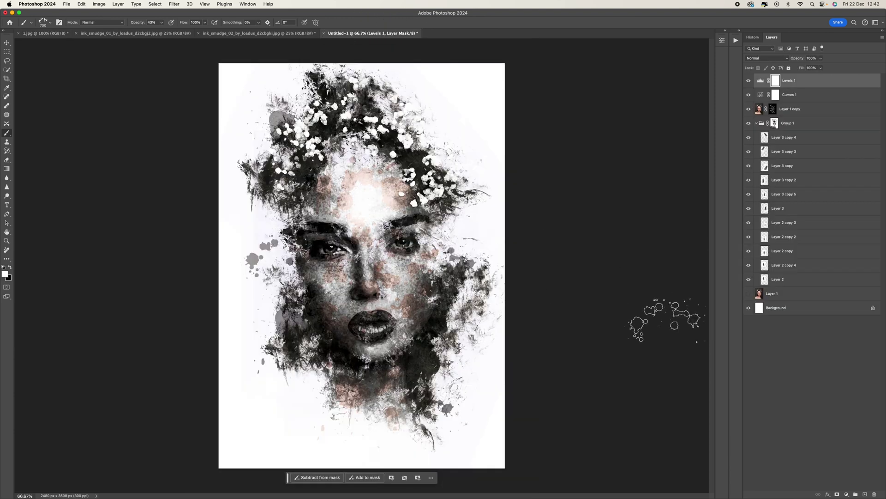